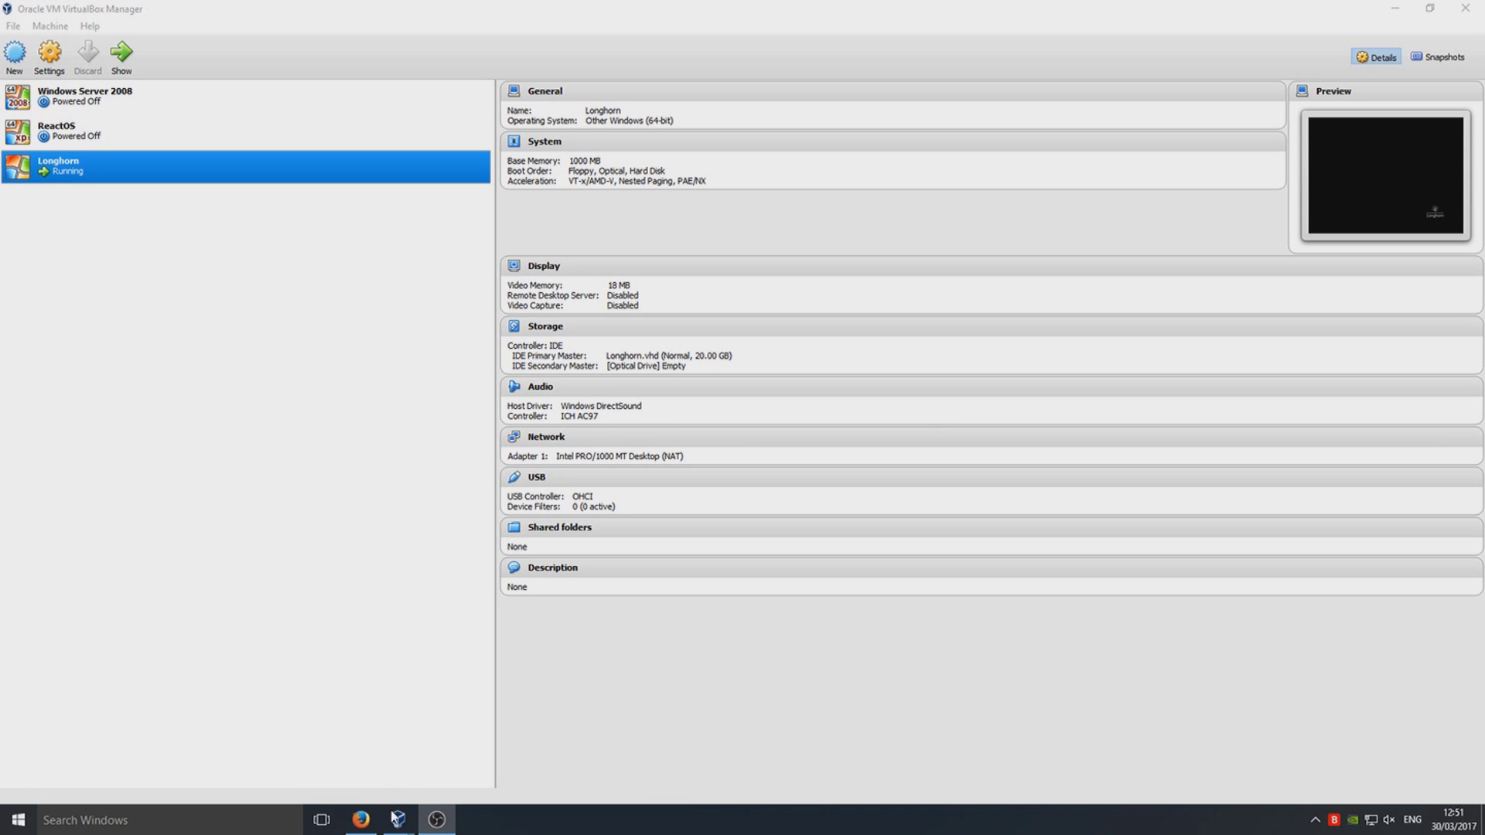
- Switch to Firefox to view the keyboard layout picture, and minimise the browser to return to VirtualBox Manager
click(360, 820)
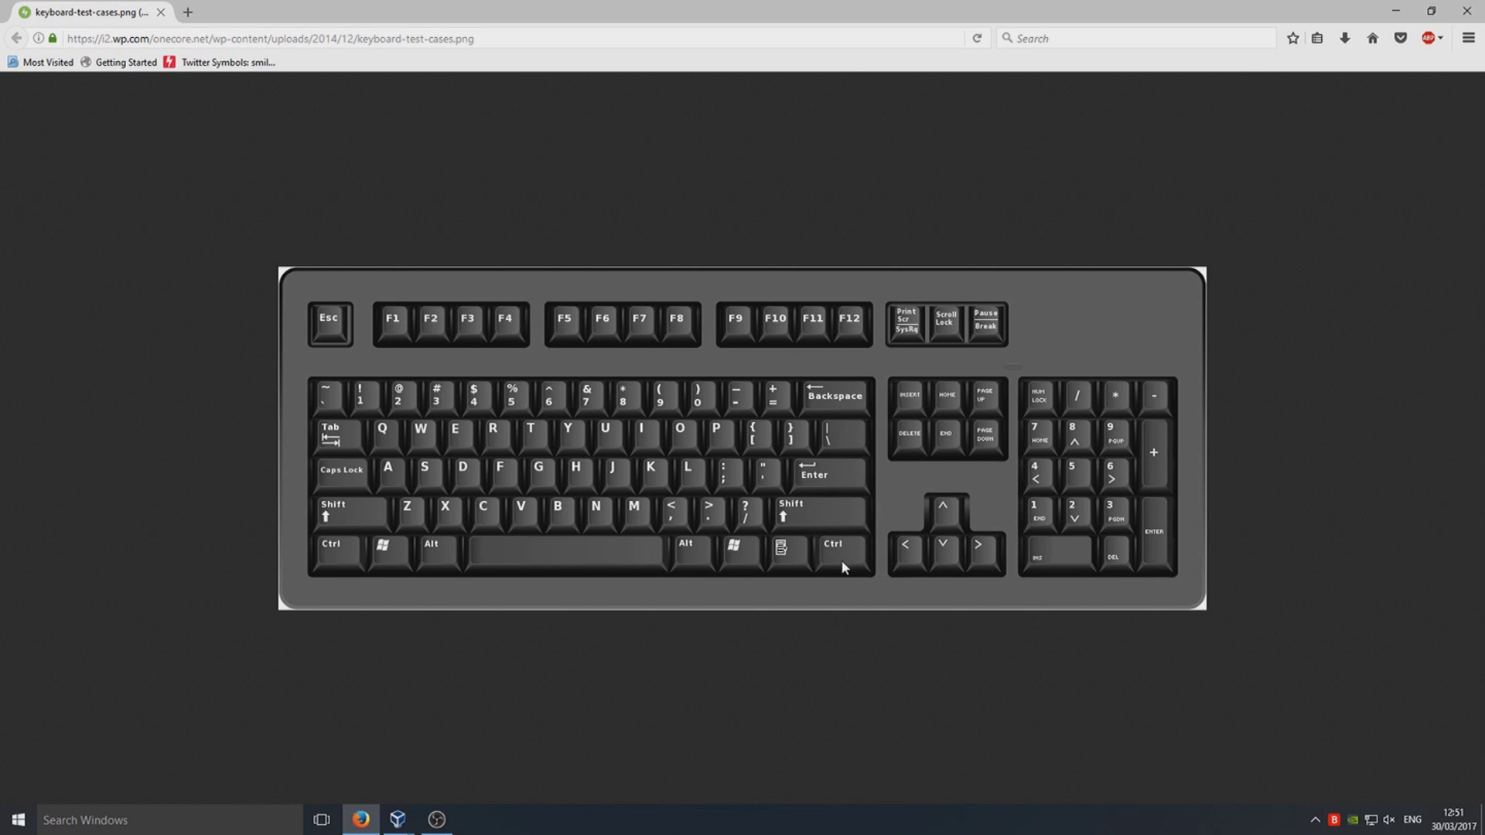
click(1394, 13)
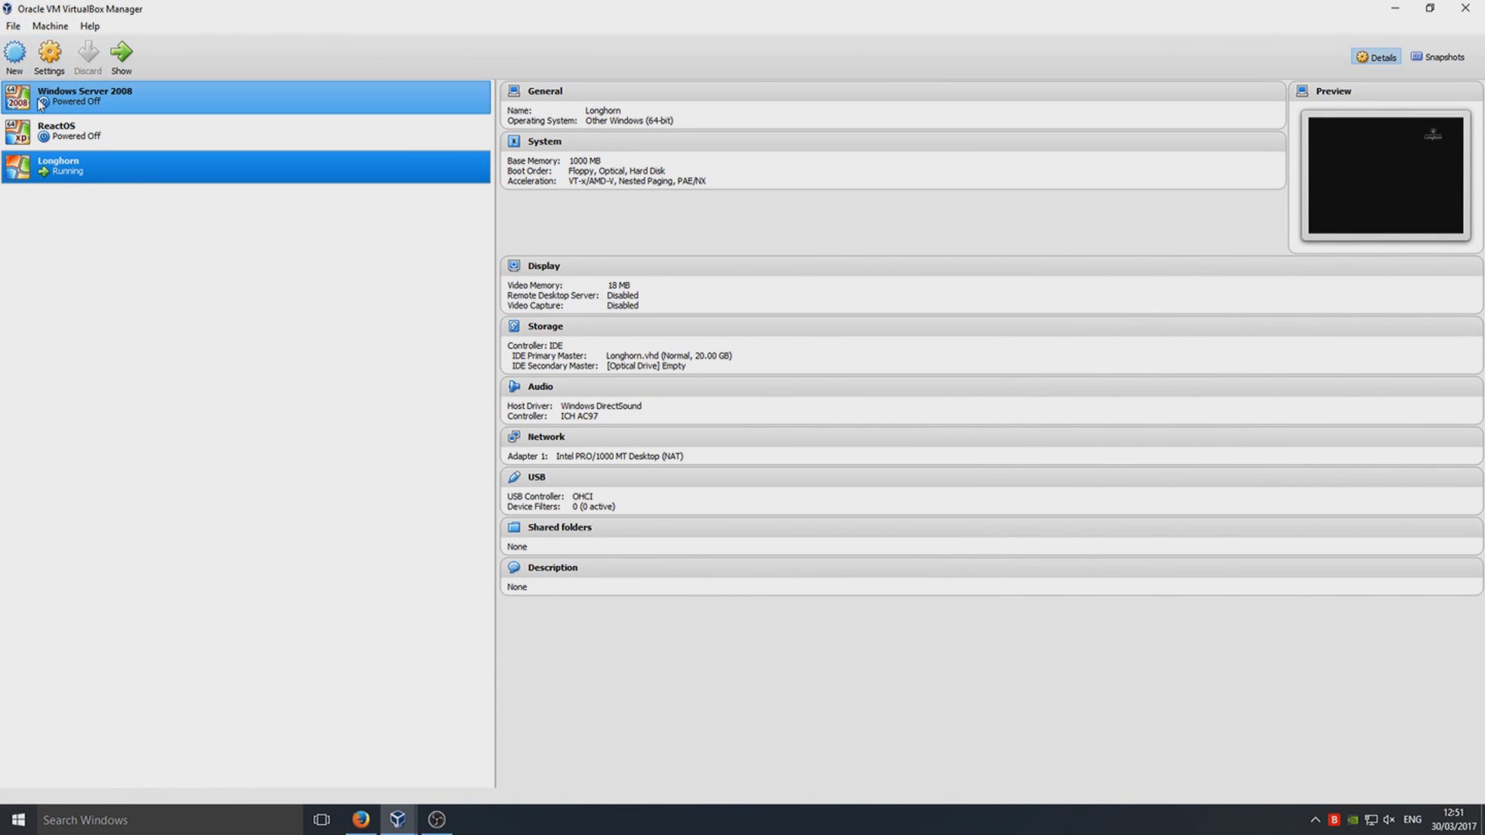
- Open the global preferences, enlarge and reposition the dialog, and show the Input settings
click(18, 26)
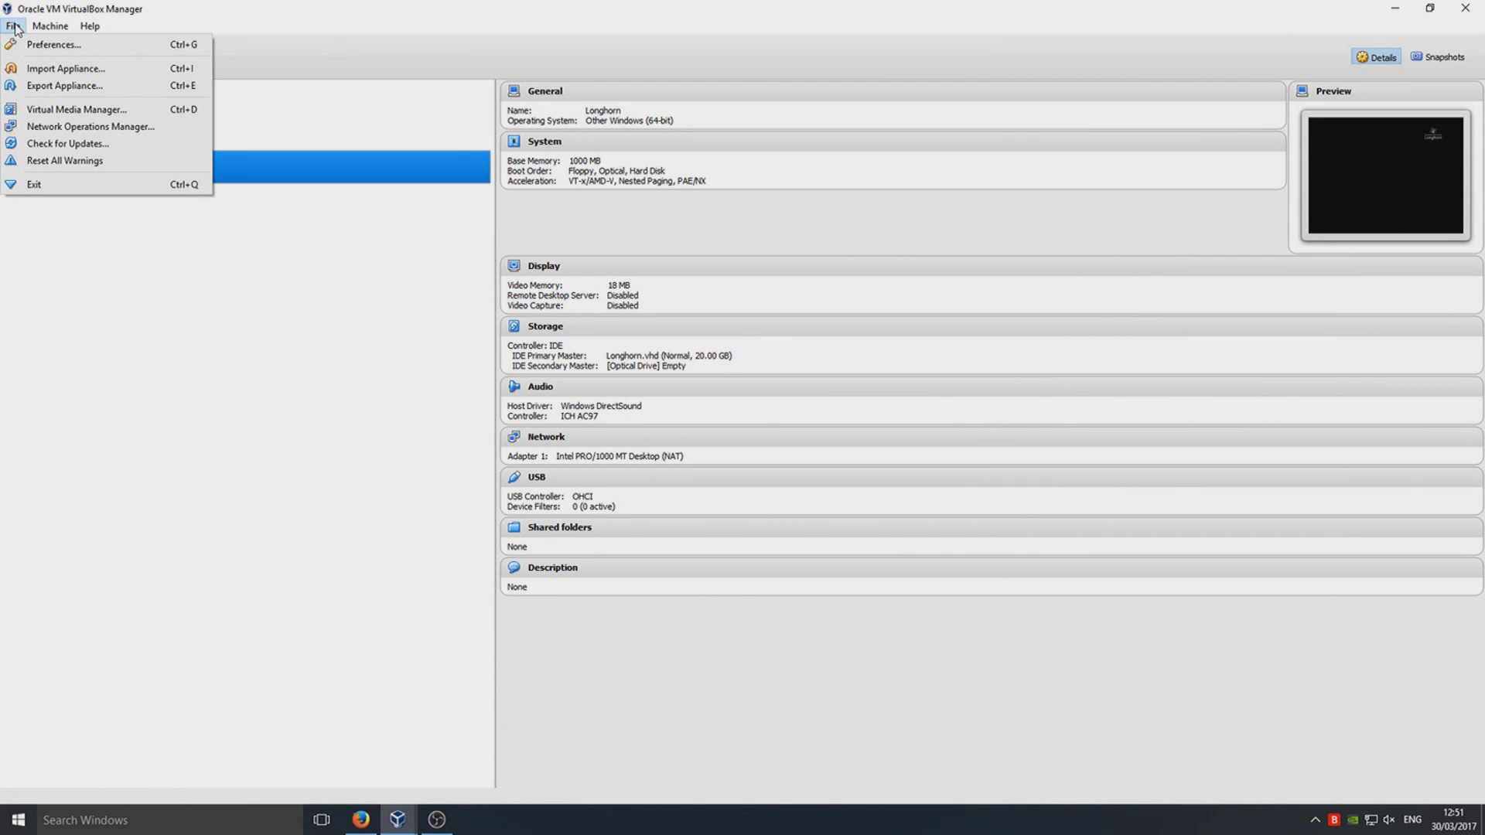
click(37, 45)
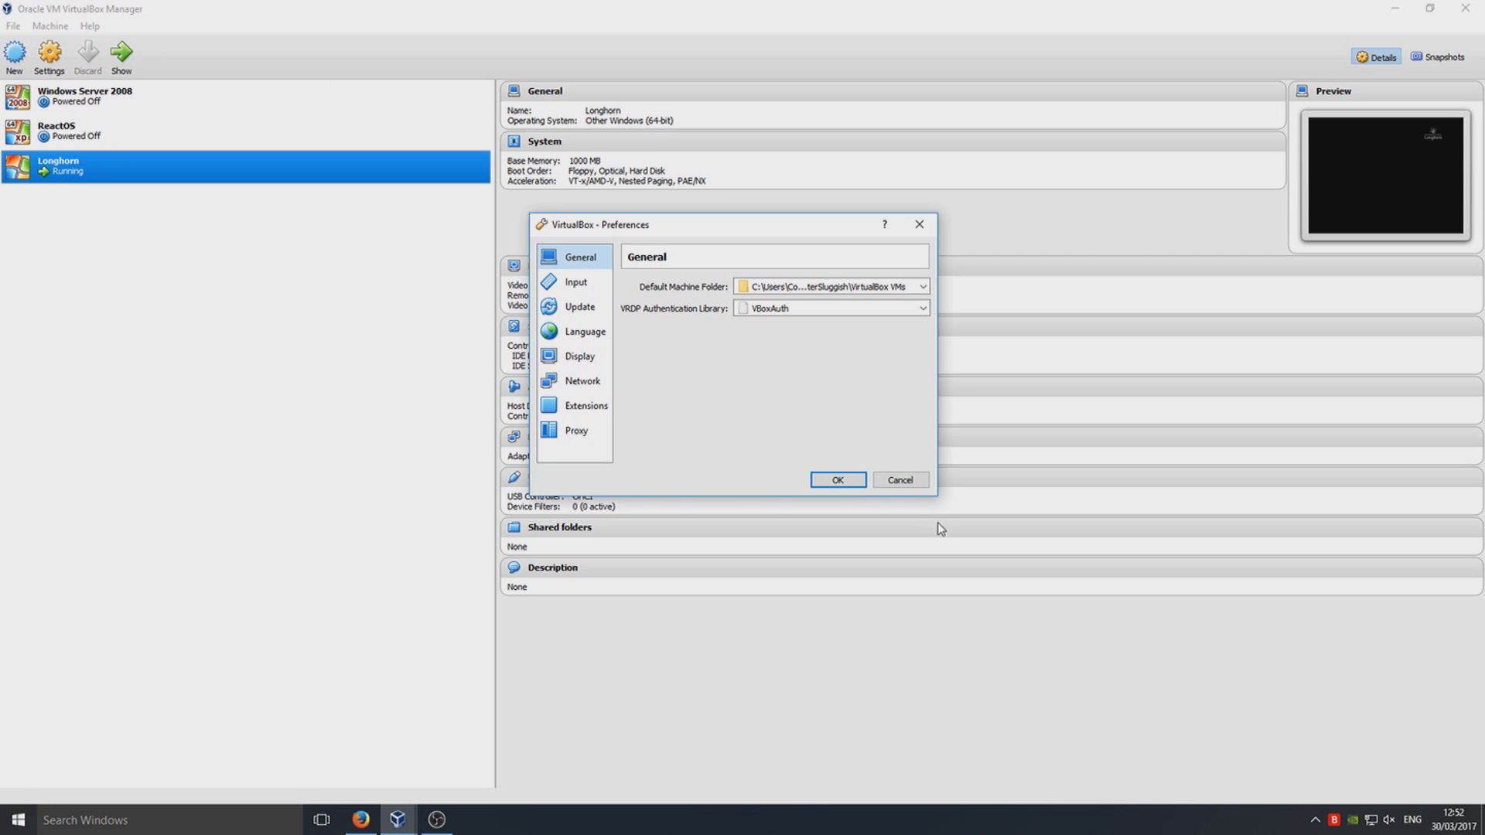
drag(938, 498, 1406, 761)
drag(1039, 221, 774, 111)
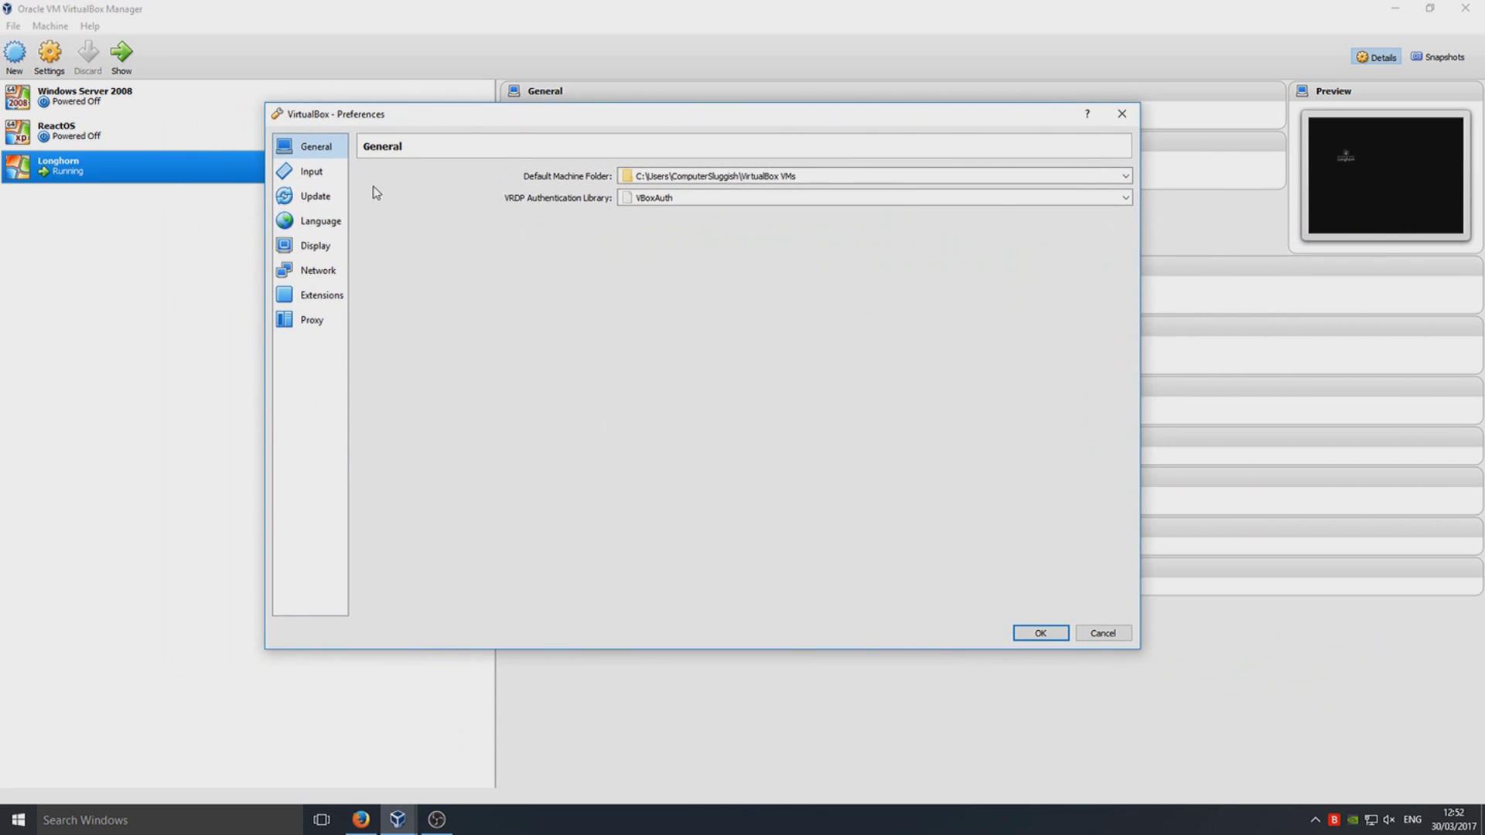
click(313, 171)
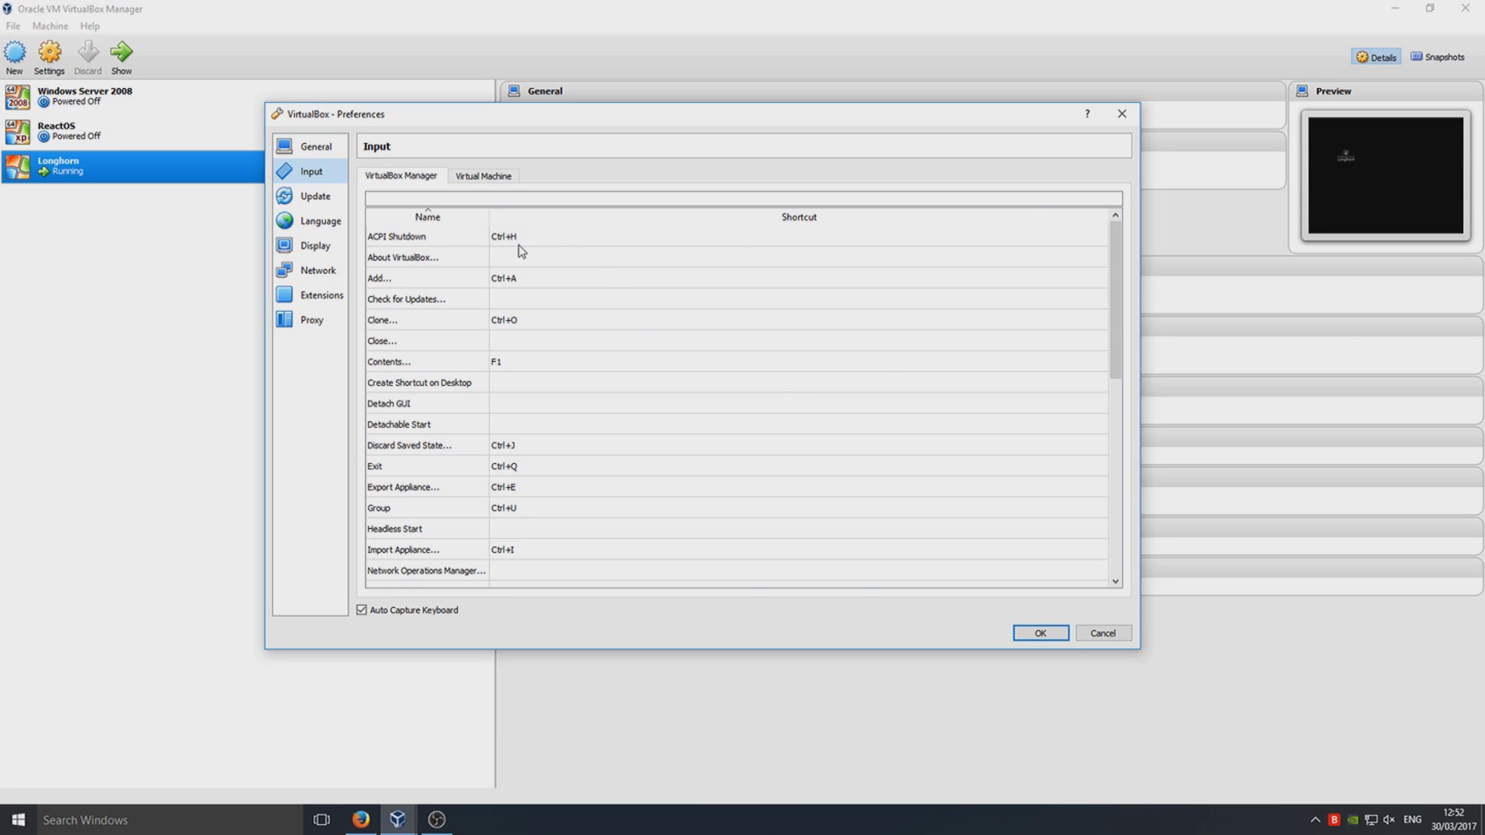
- Examine the full lists of keyboard shortcuts for VirtualBox Manager and for virtual machines
scroll(578, 518, down, 10)
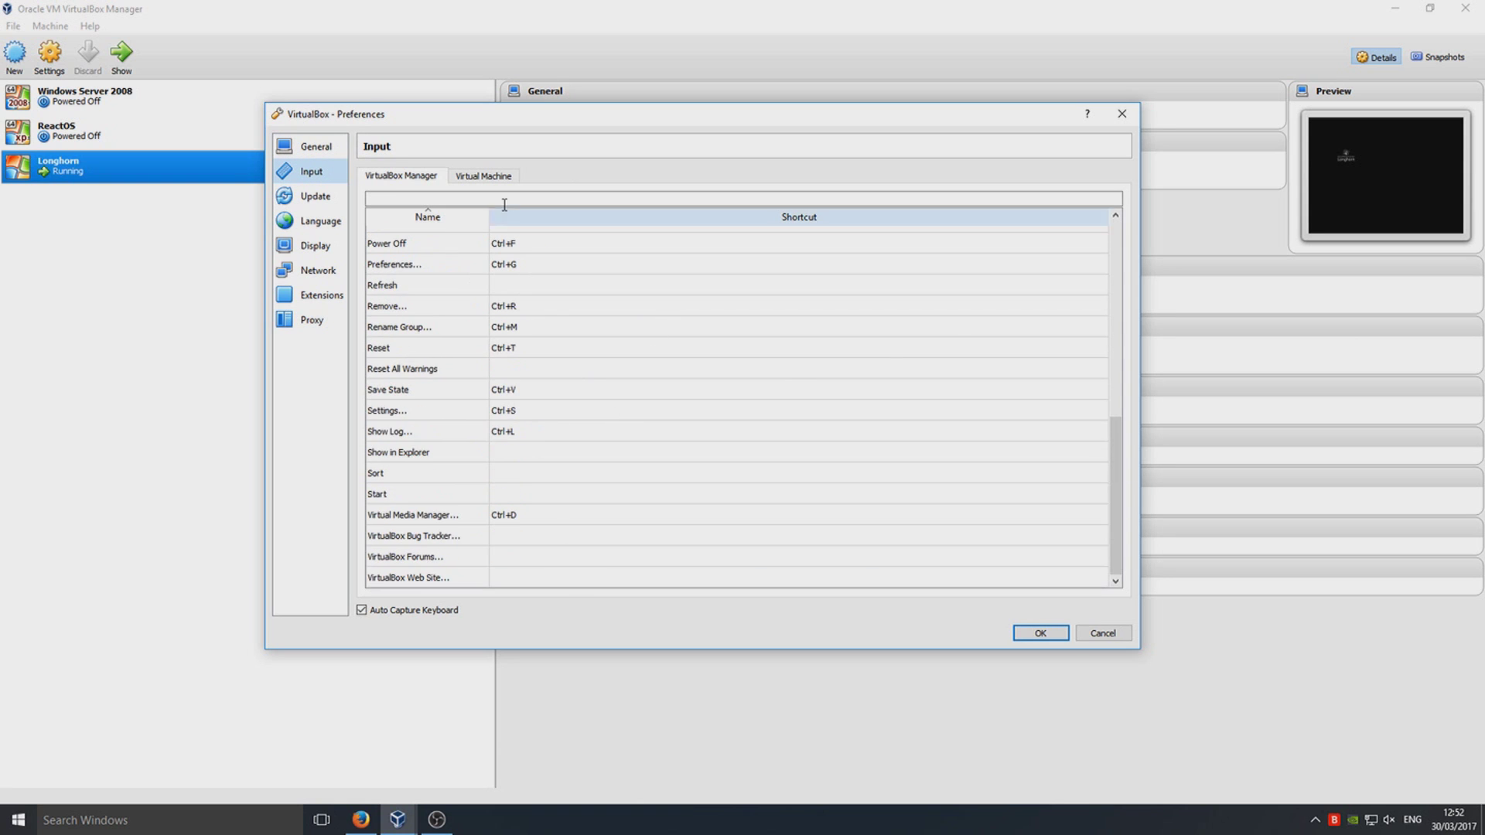
click(483, 175)
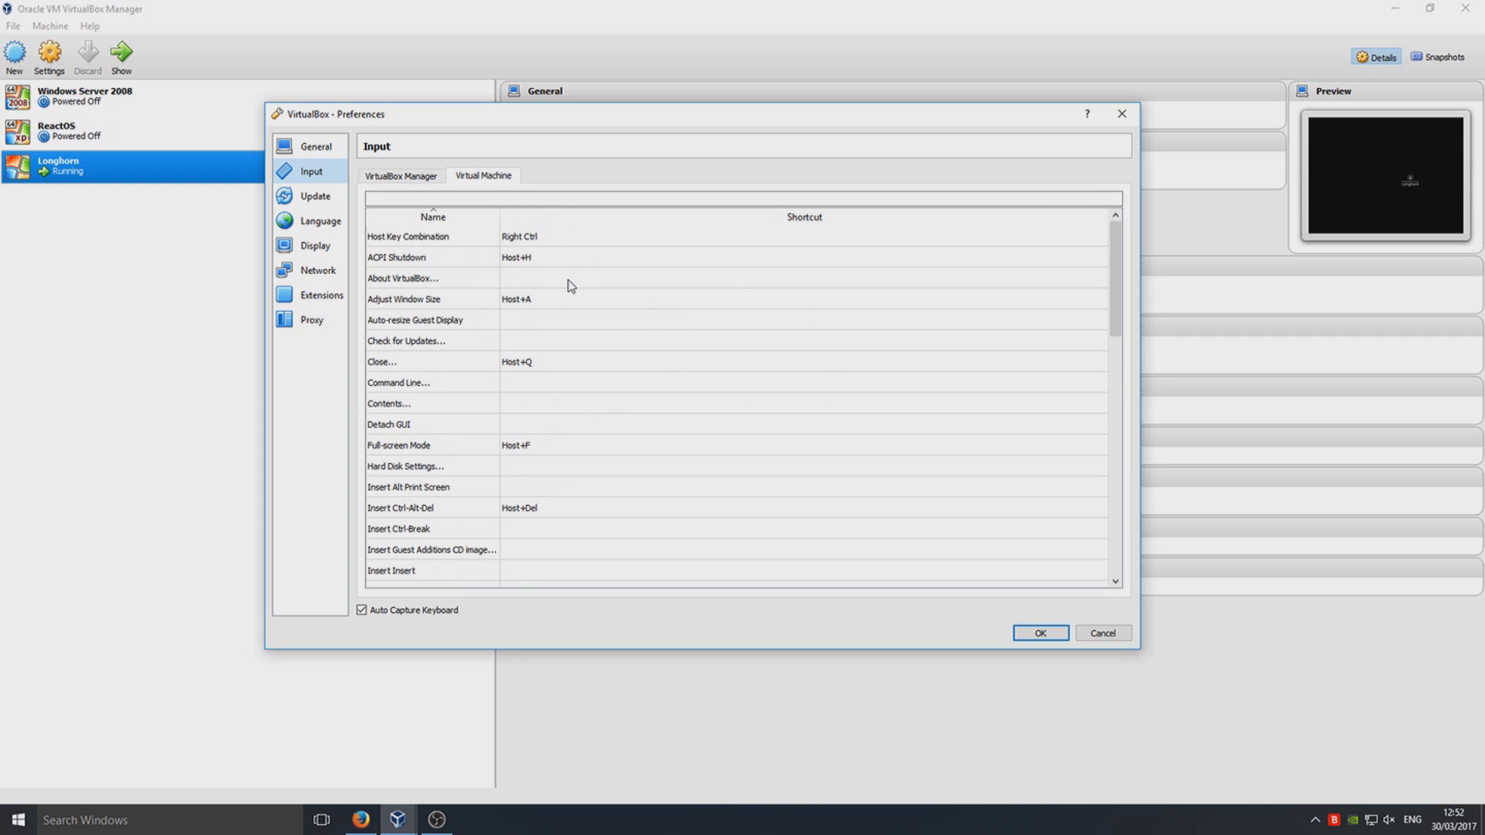
scroll(564, 391, down, 4)
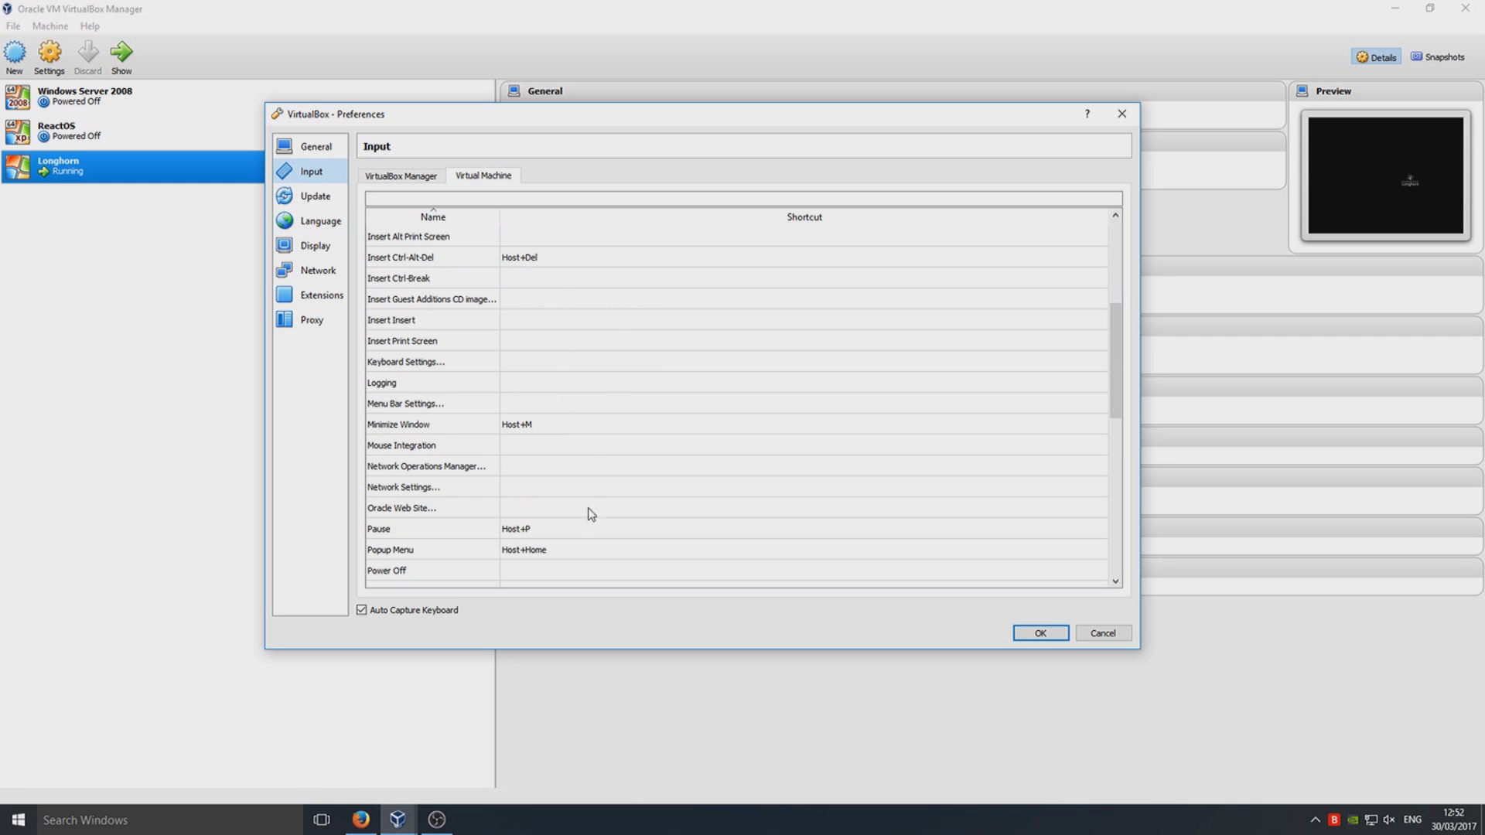
scroll(606, 454, down, 3)
scroll(703, 547, down, 5)
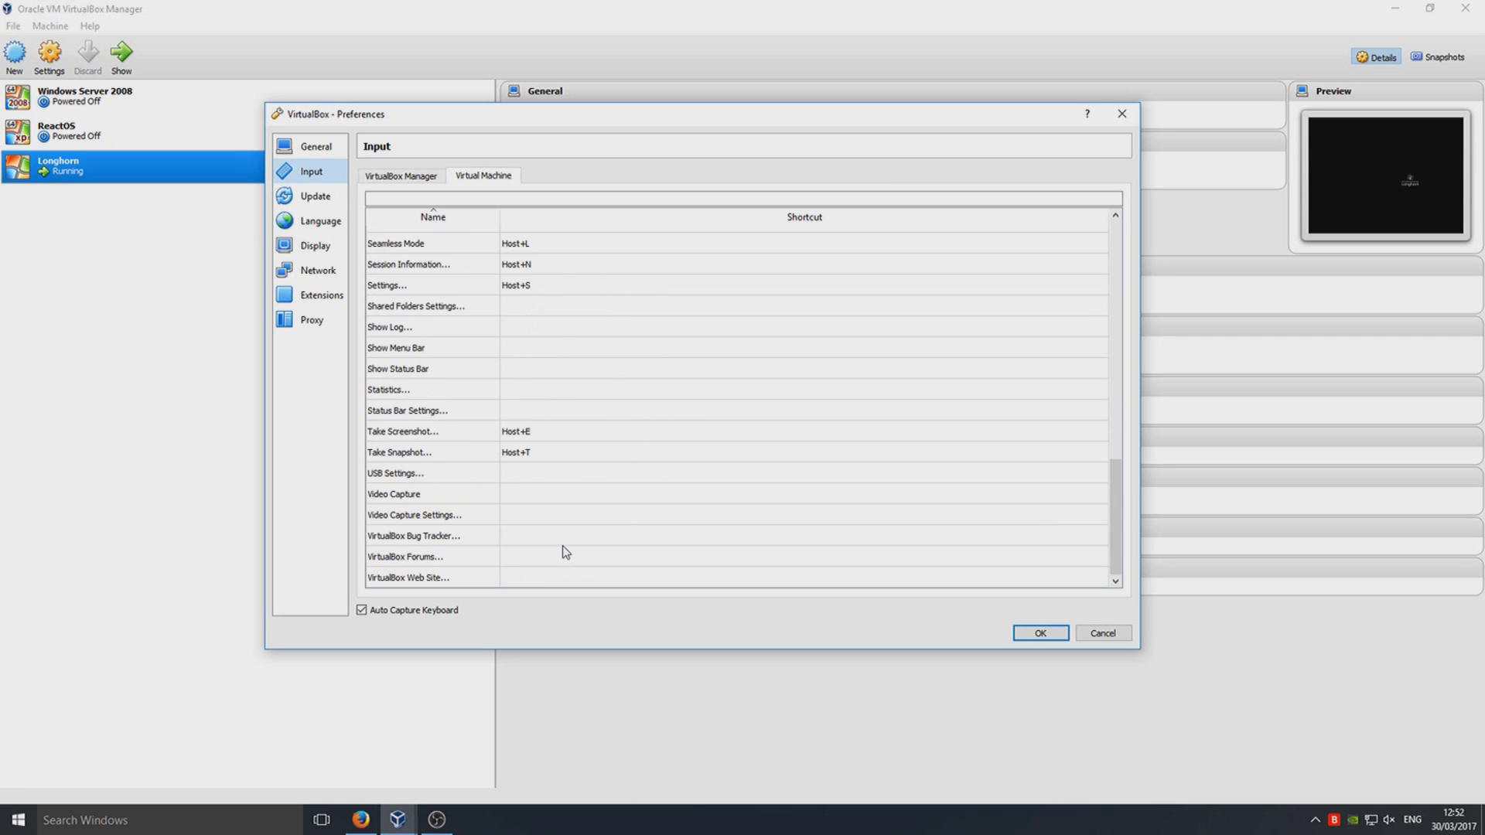
scroll(580, 549, up, 5)
scroll(569, 536, up, 6)
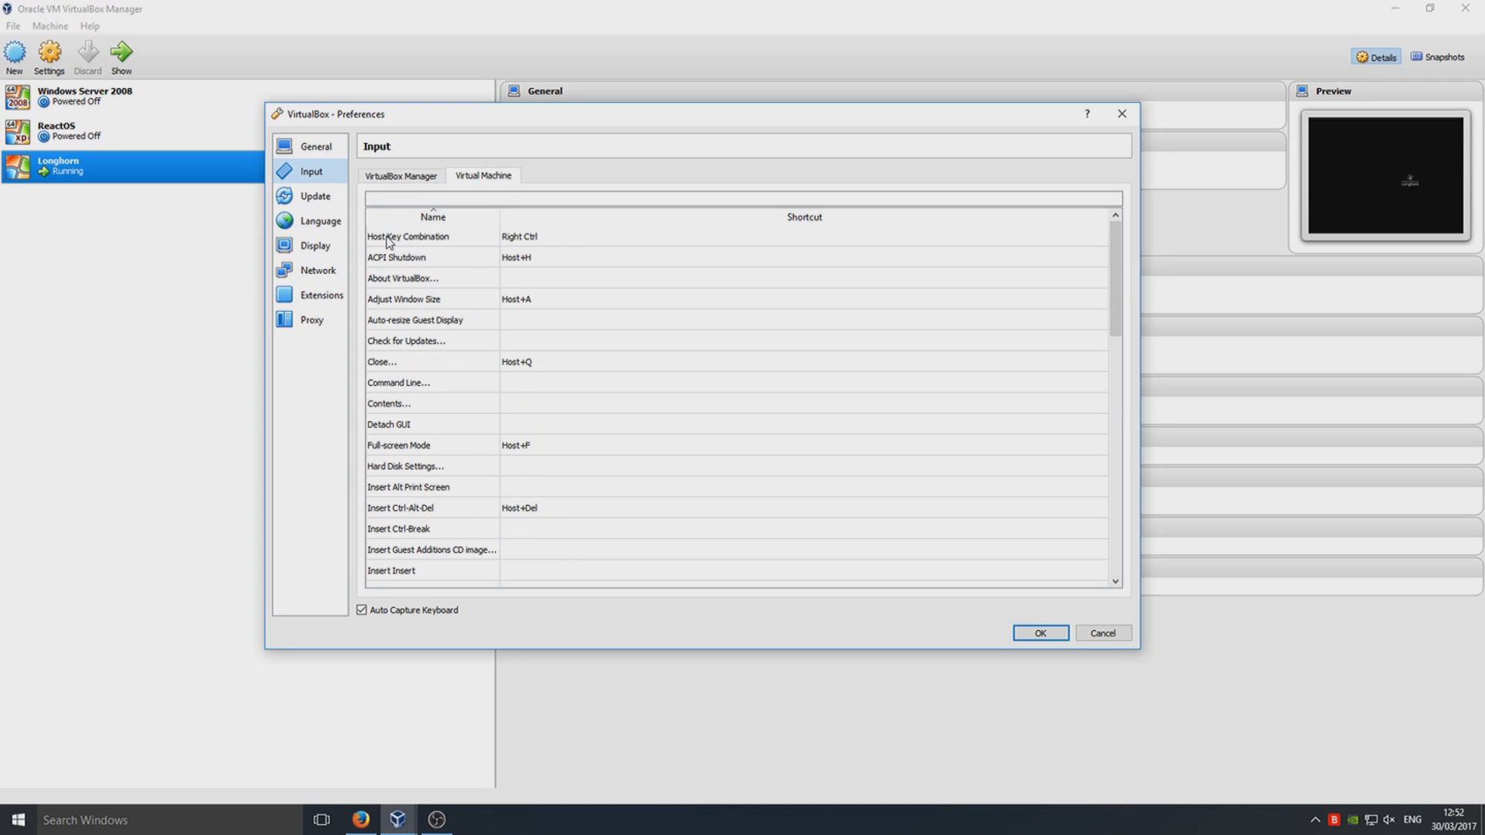
- Set the virtual machine Host Key Combination to Right Alt
double_click(526, 237)
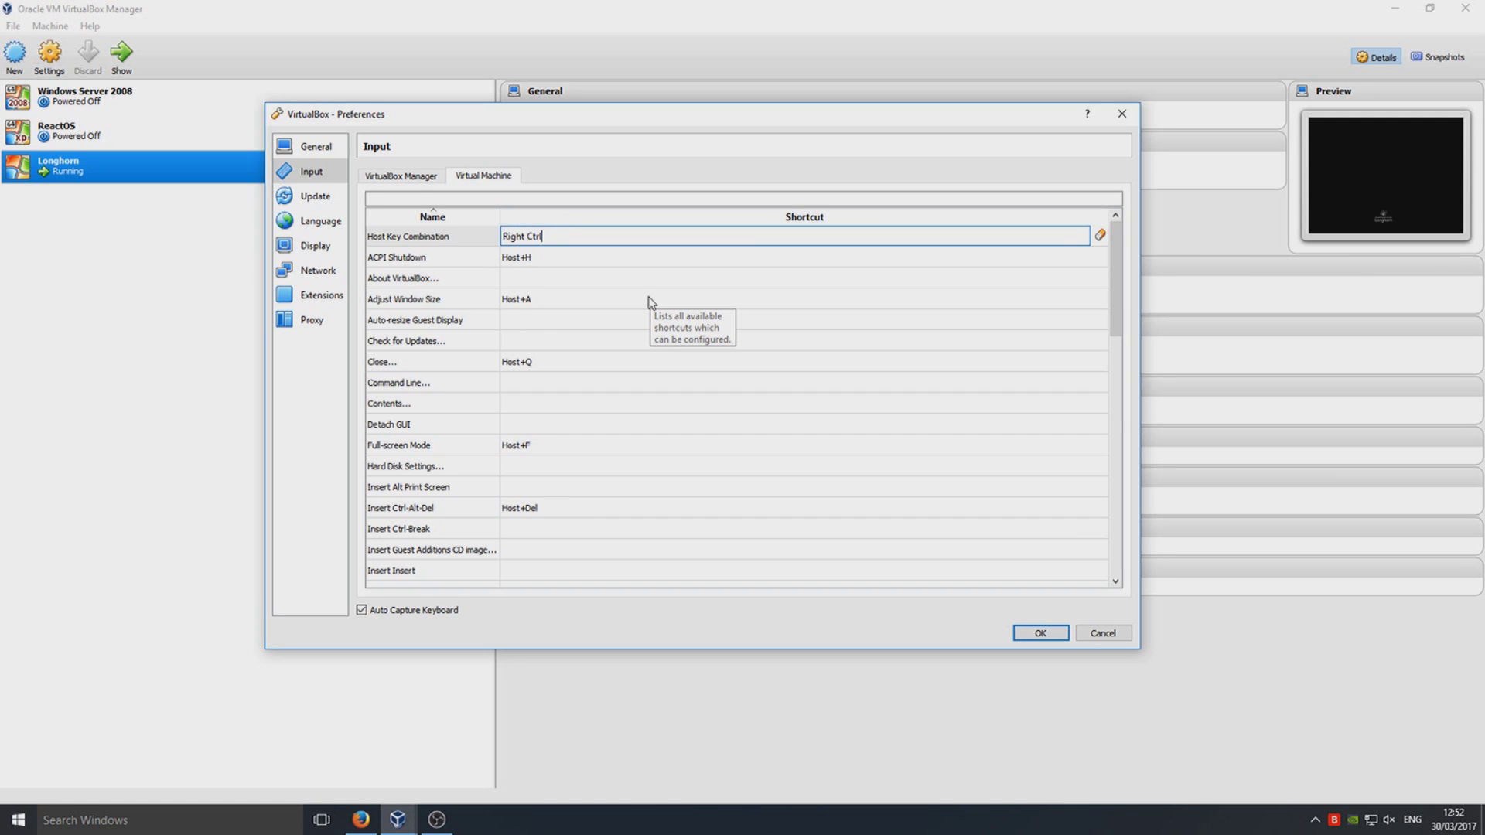
key(Alt_R)
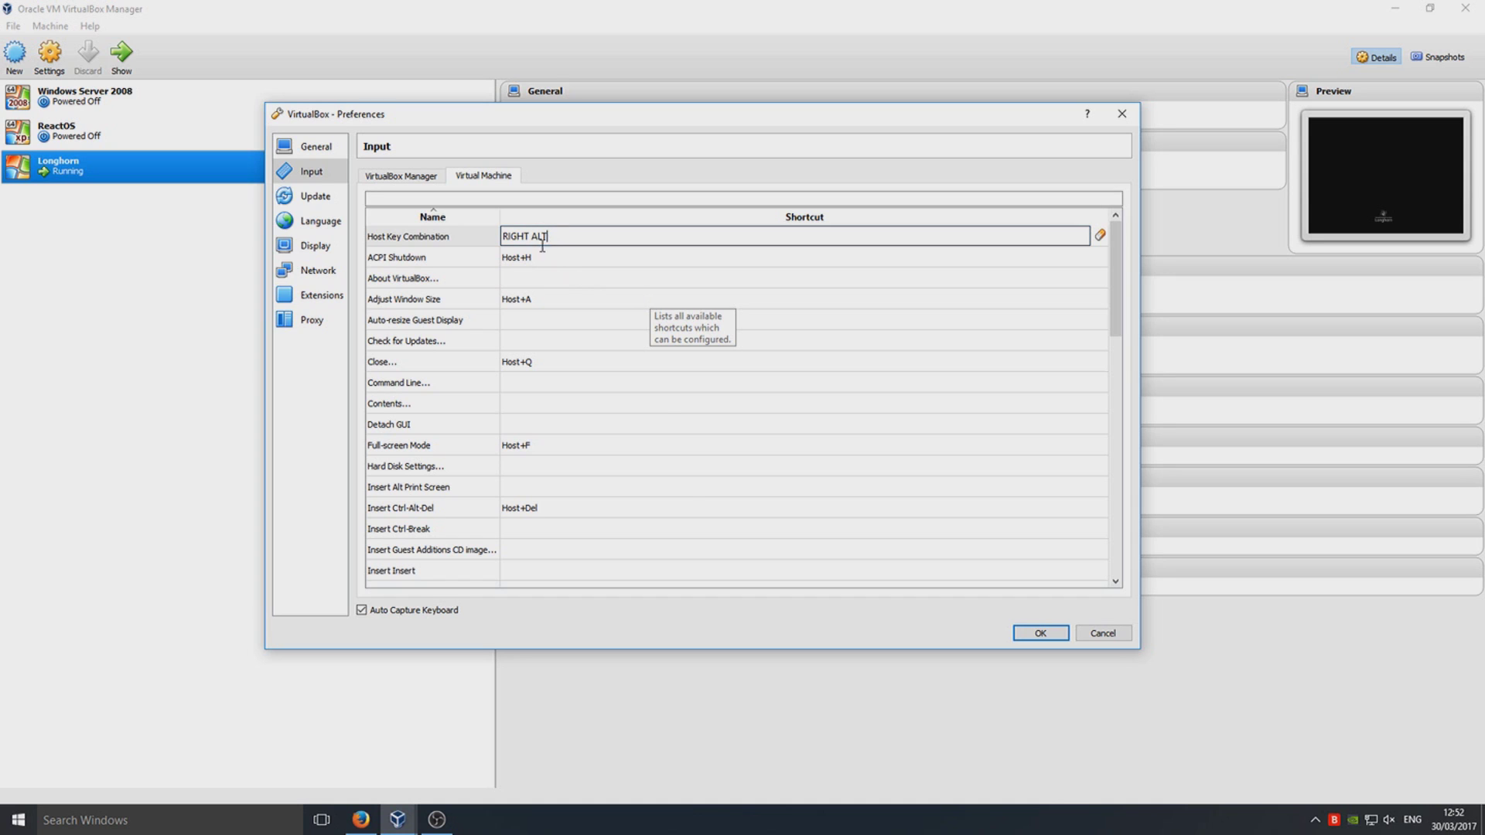
click(448, 296)
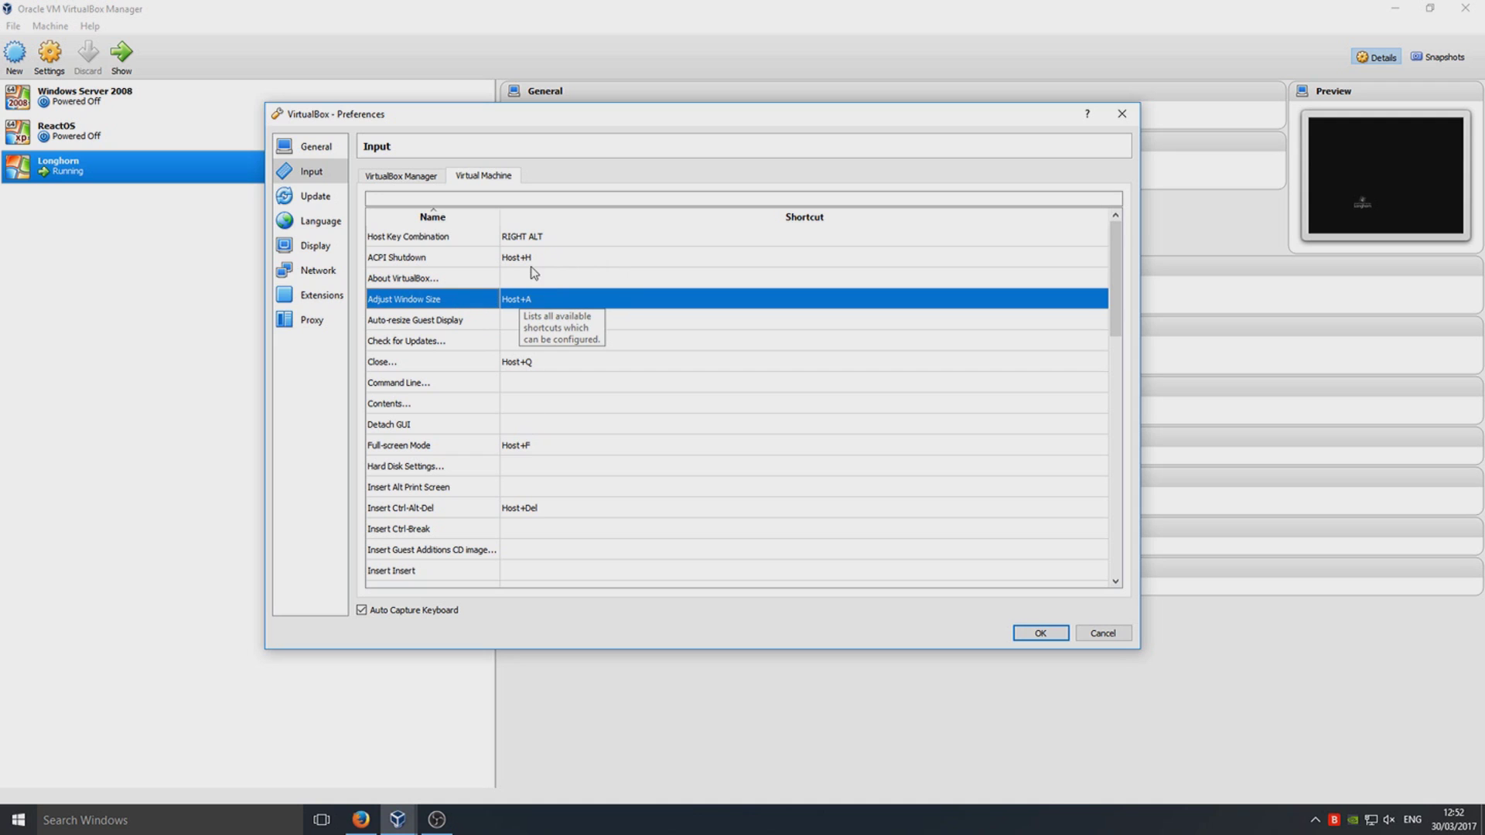
- Set the Host Key Combination back to Right Ctrl
double_click(557, 237)
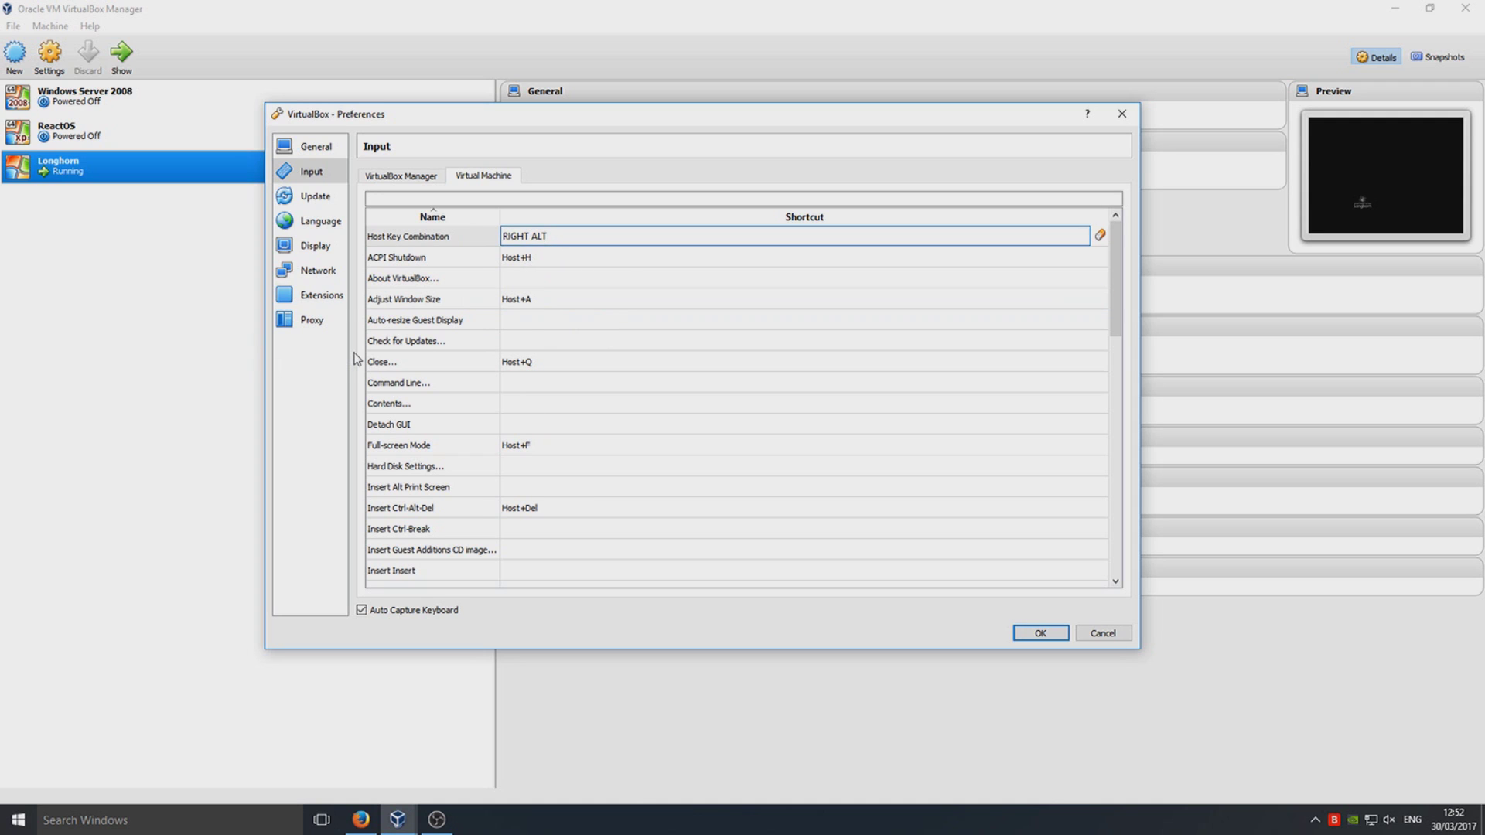
key(Control_R)
click(452, 278)
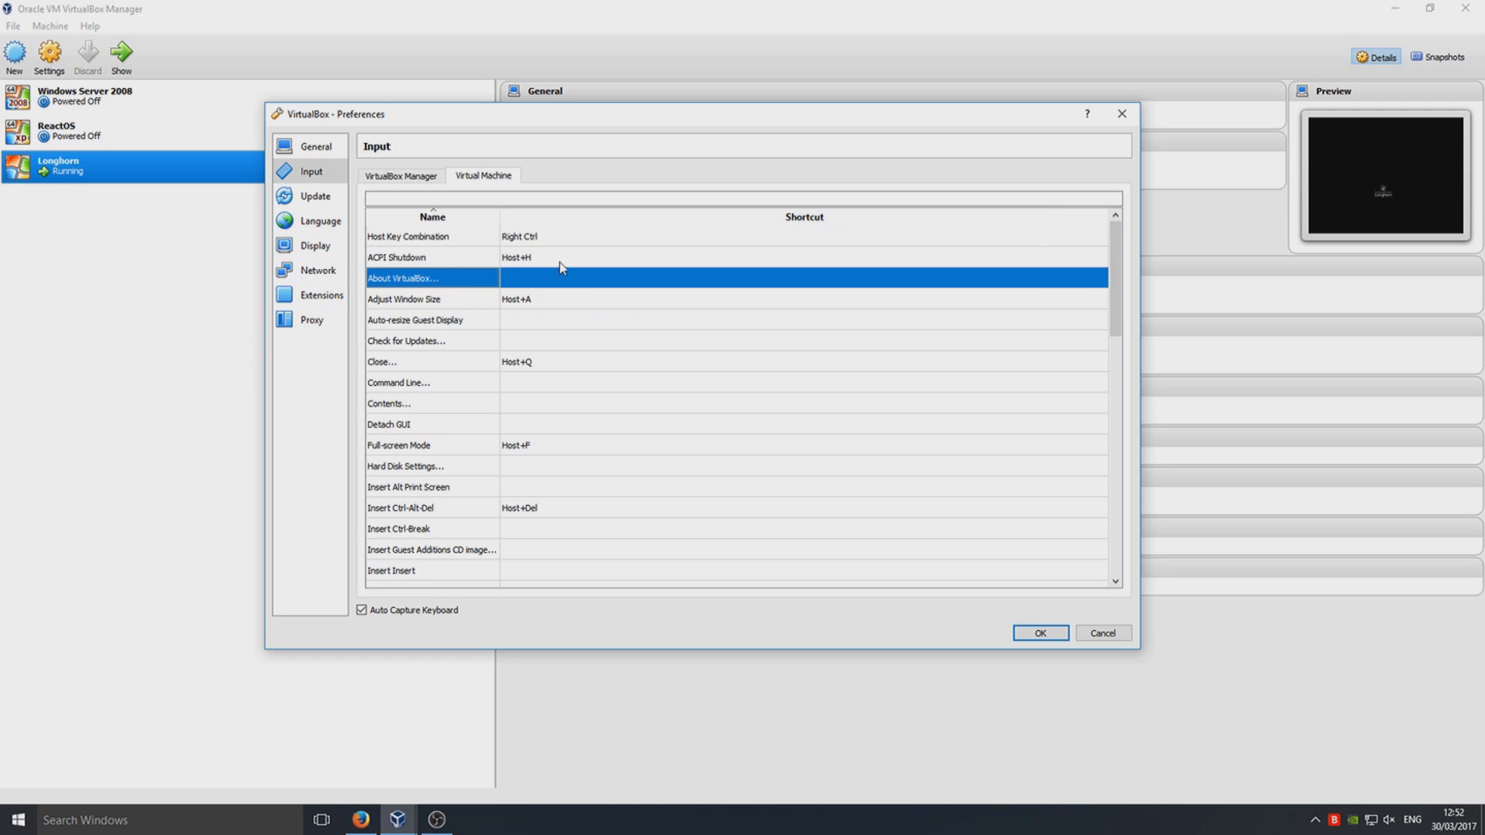
- Check the VirtualBox Manager shortcuts again, and set the virtual machine Host Key Combination to CTRL
click(436, 179)
scroll(570, 317, up, 8)
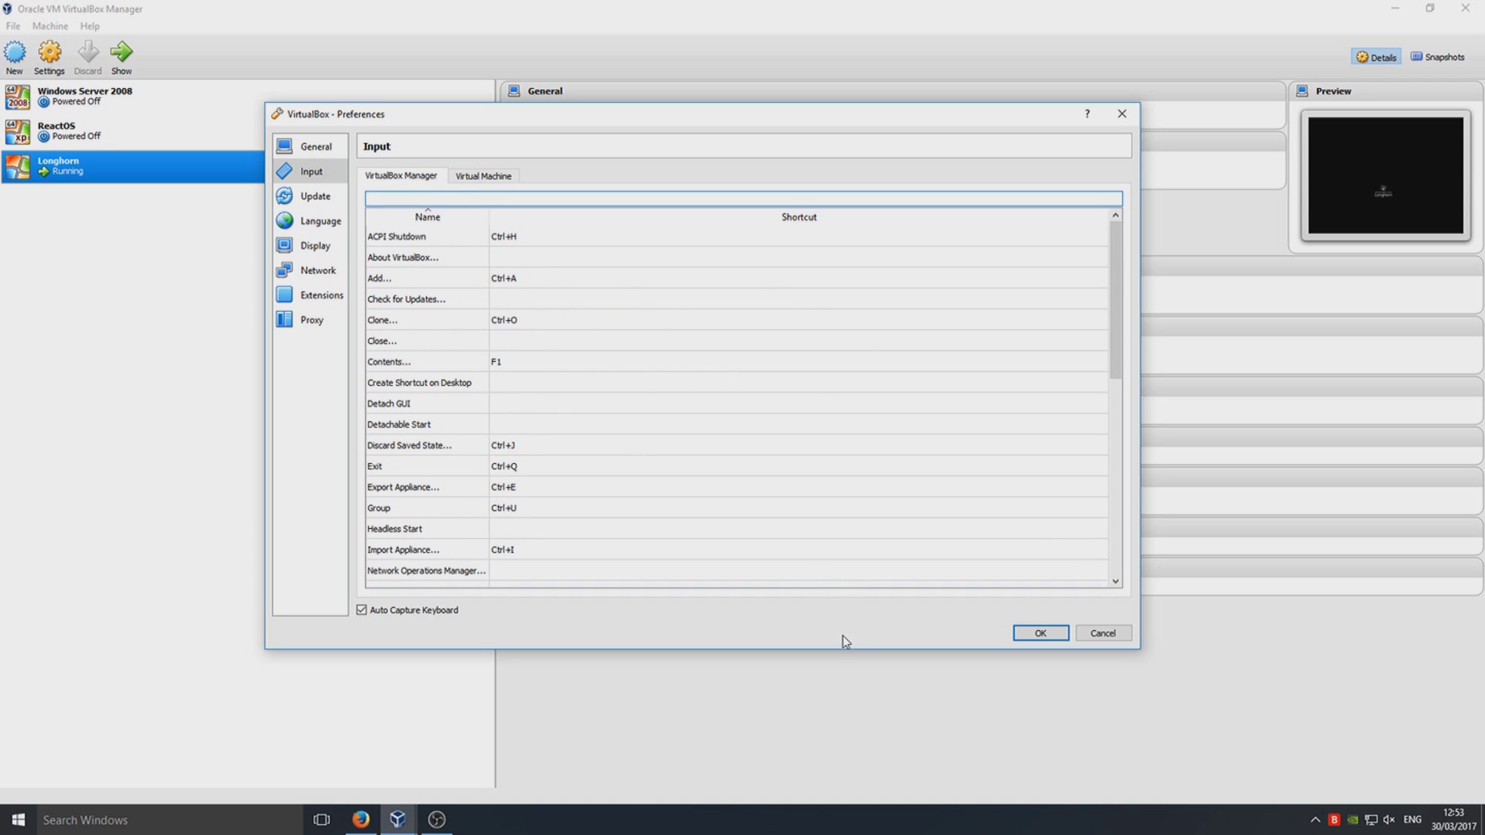
click(505, 176)
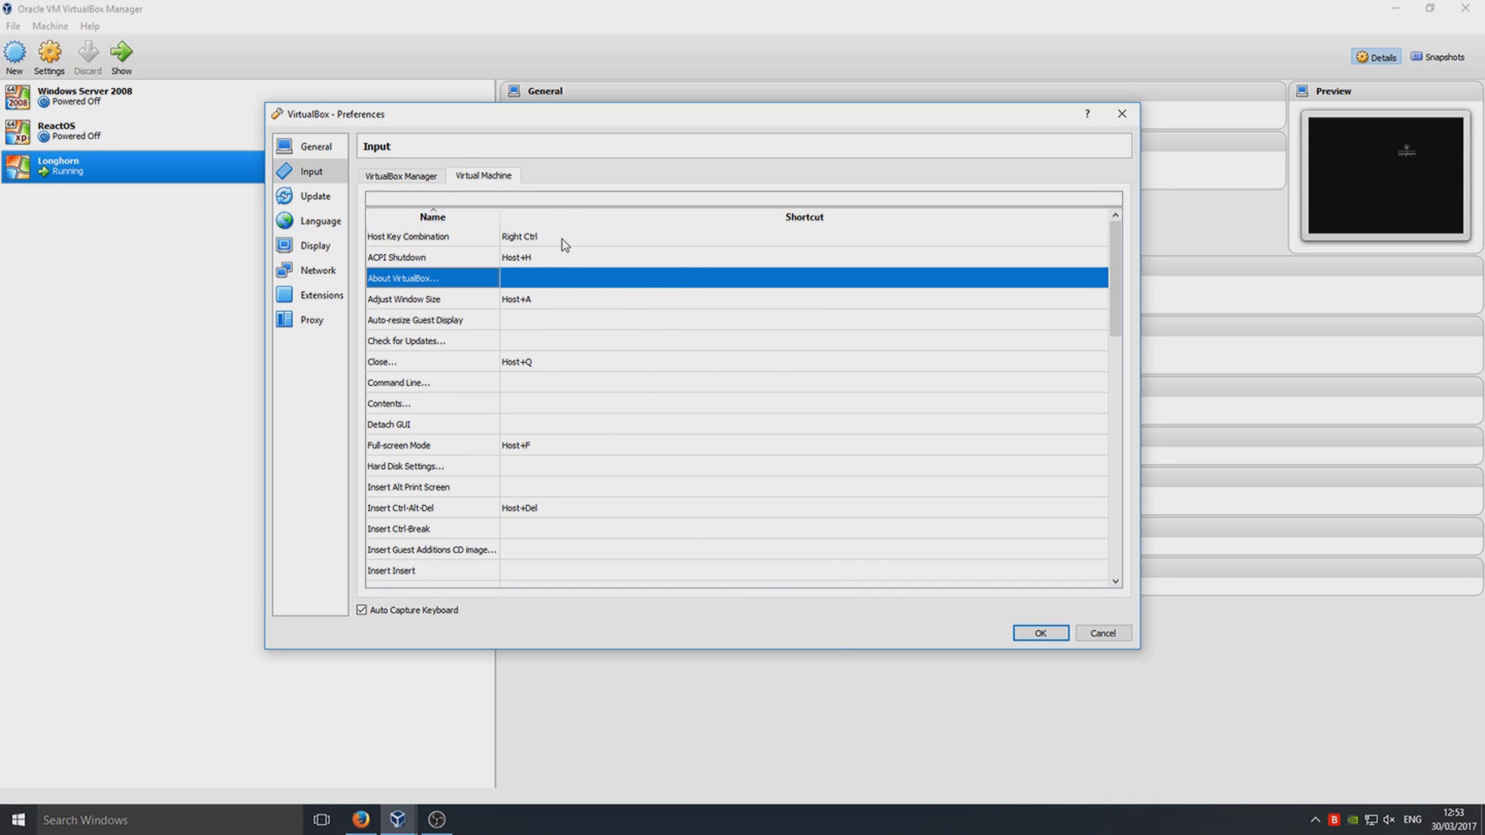
double_click(632, 236)
key(ctrl)
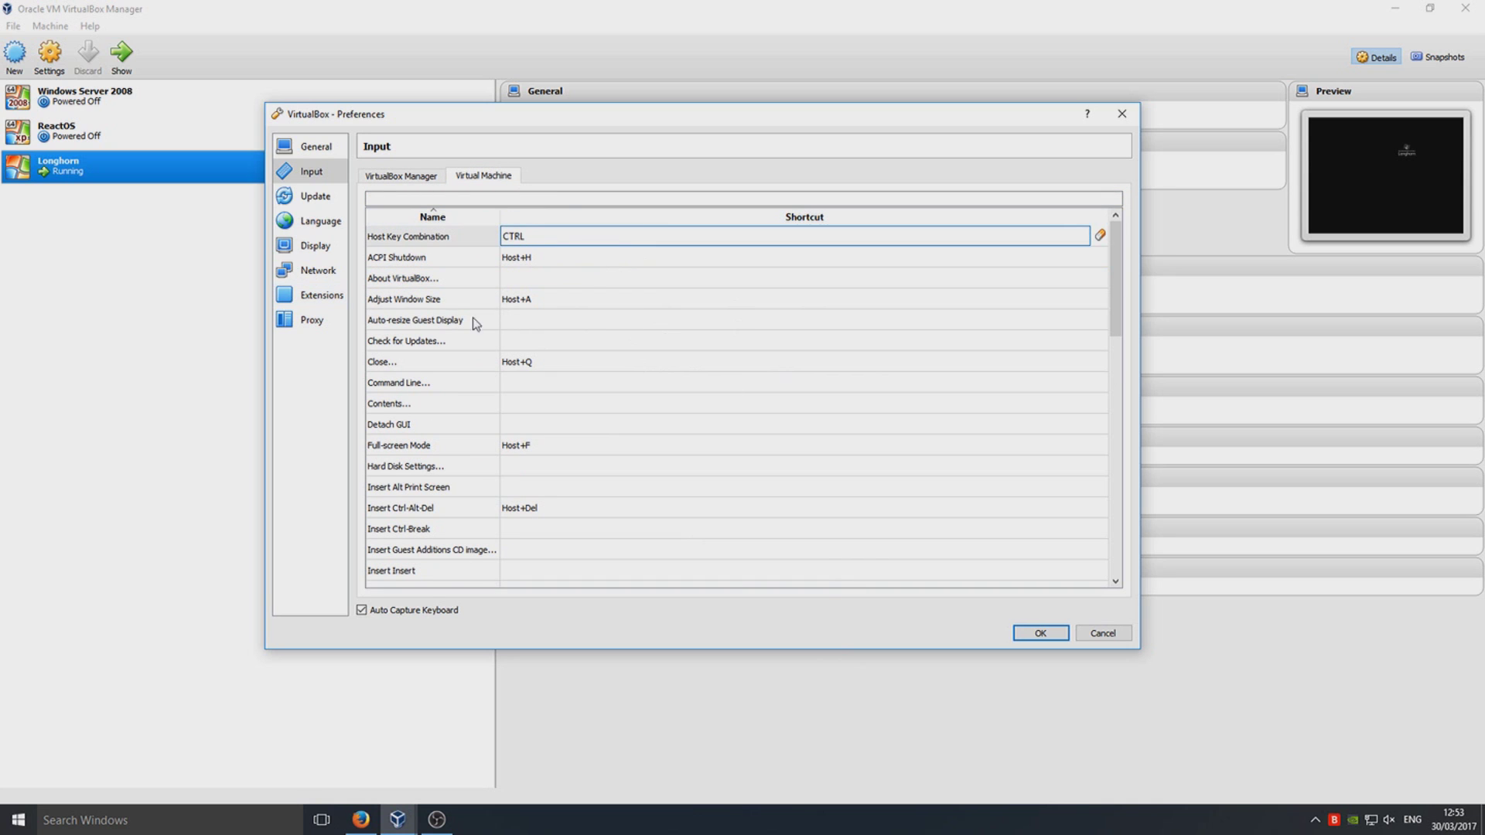
click(416, 304)
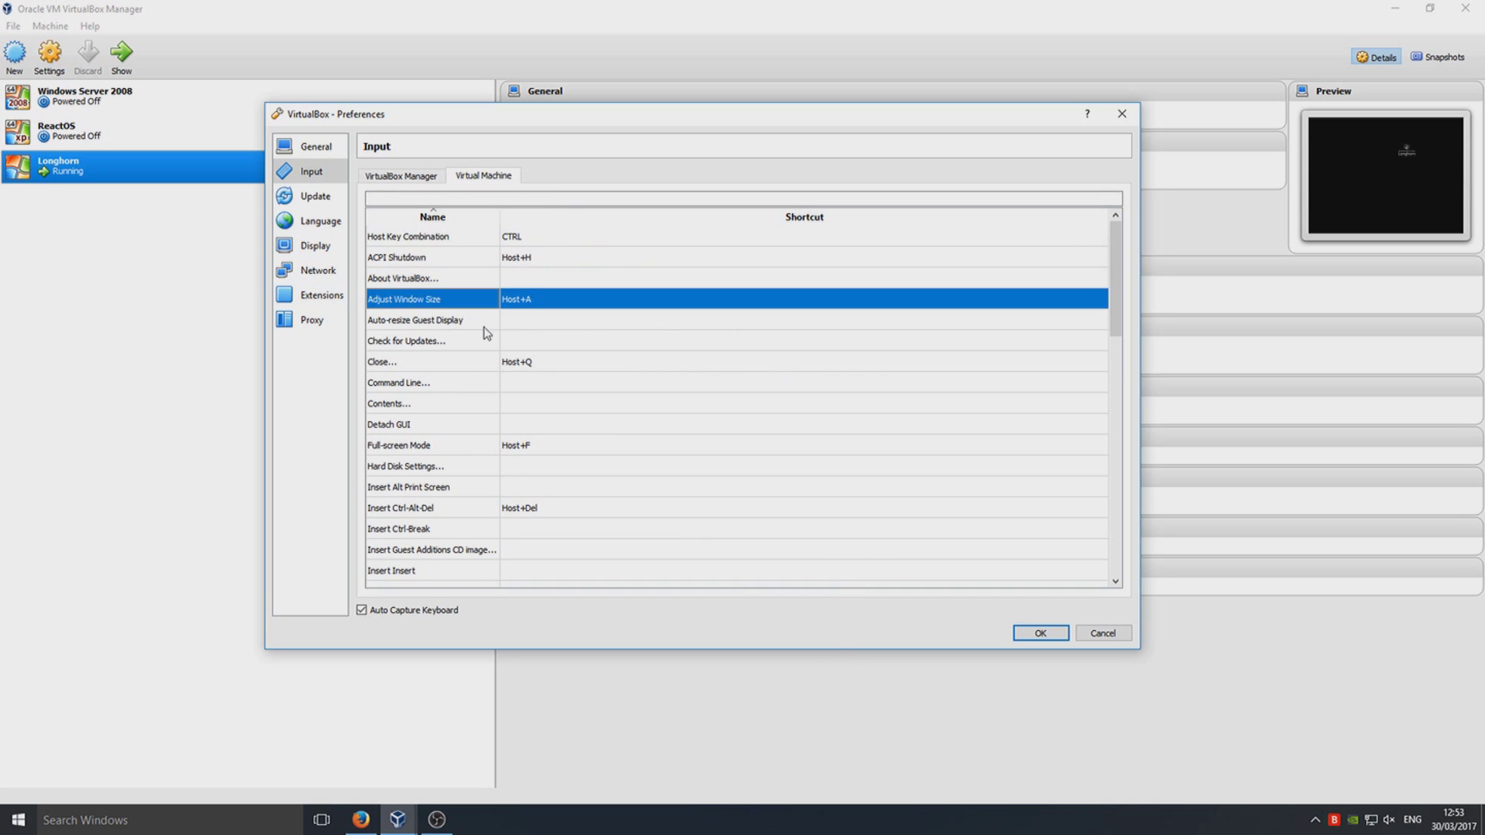
- Restore Right Ctrl as the Host Key Combination, highlight the Full-screen Mode shortcut, and accept the preferences
double_click(554, 242)
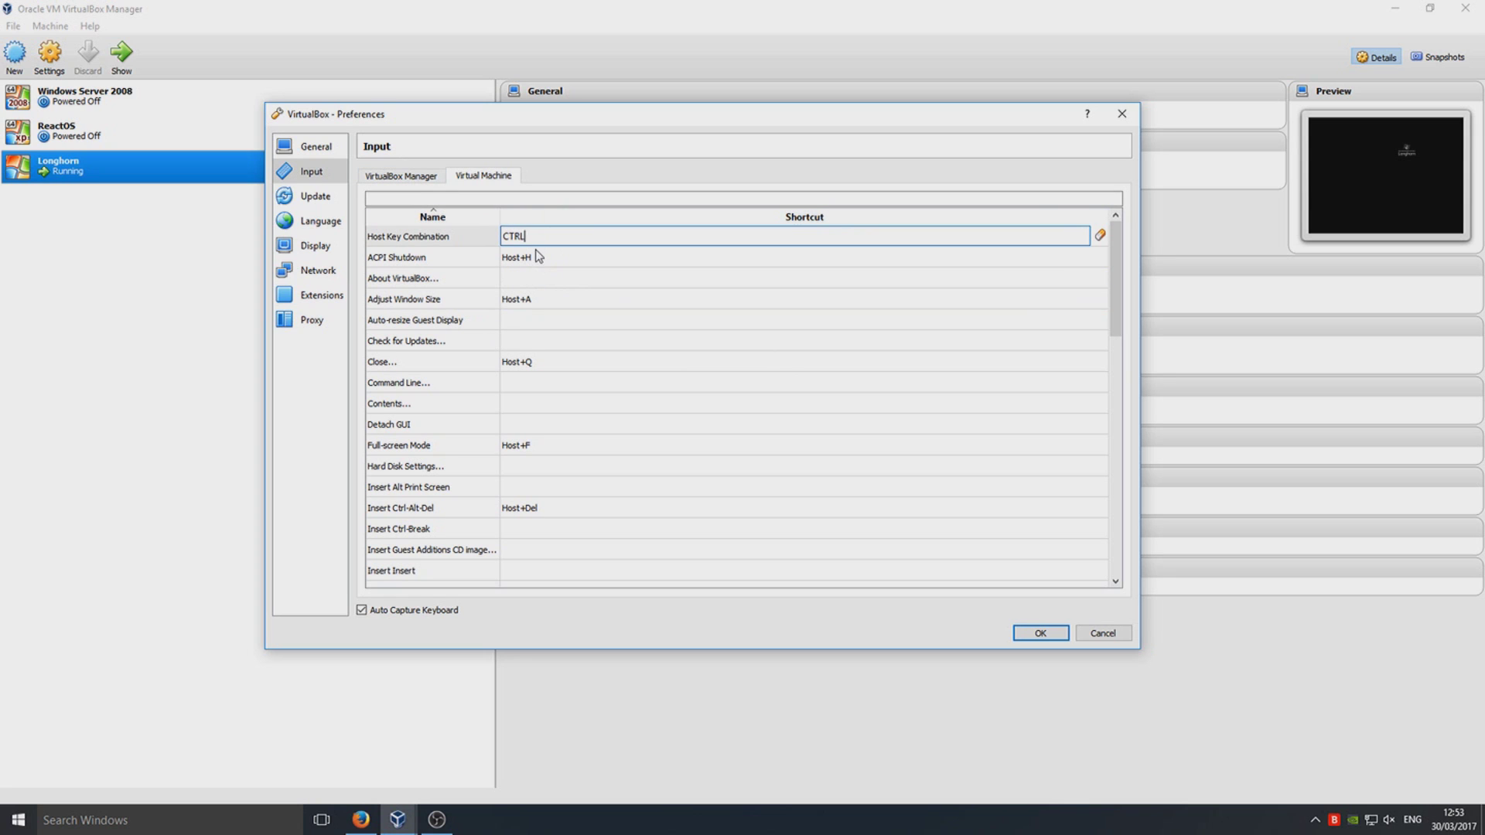
key(Control_R)
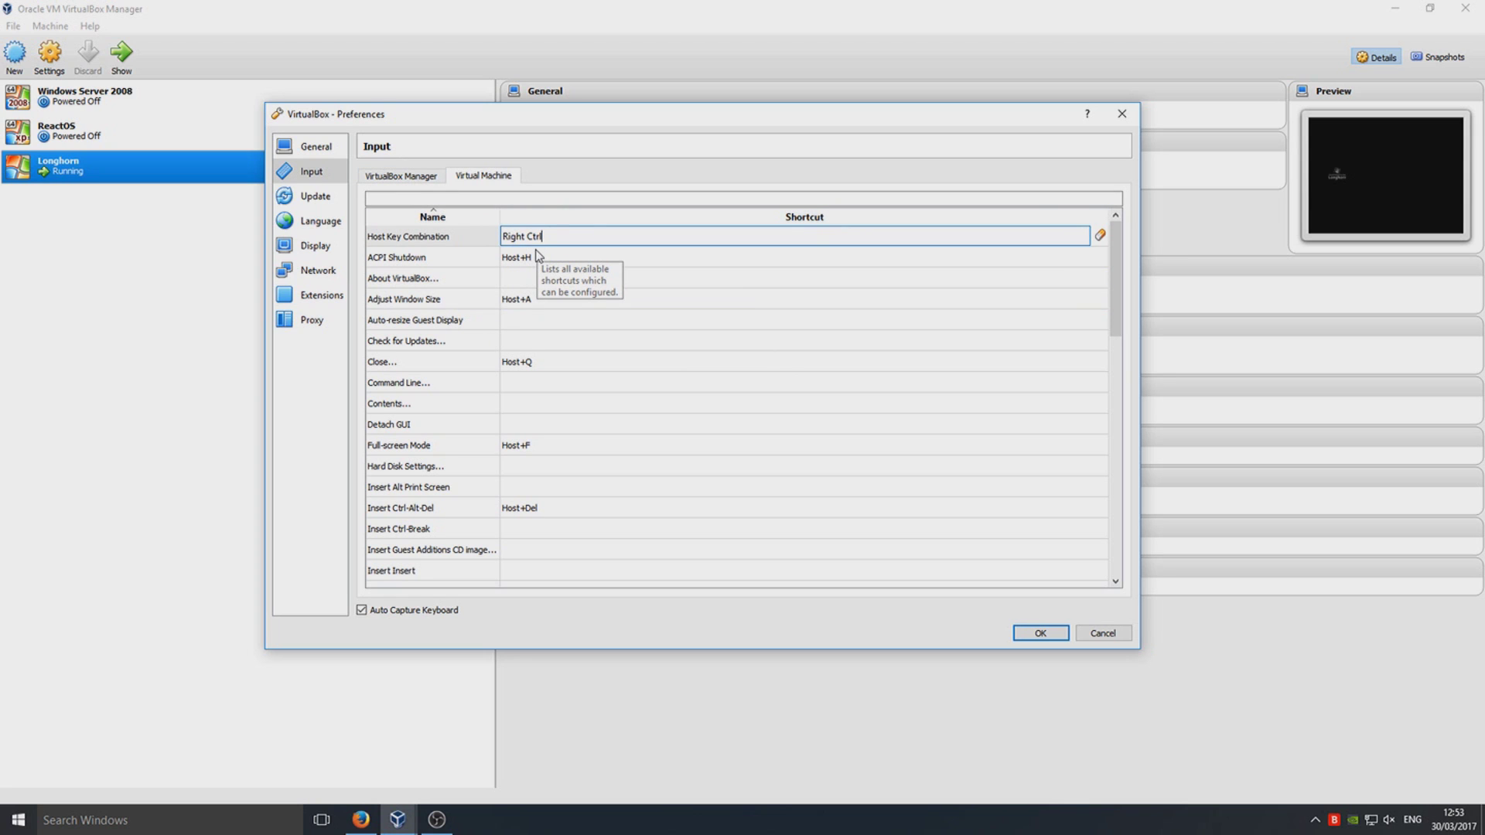
click(416, 280)
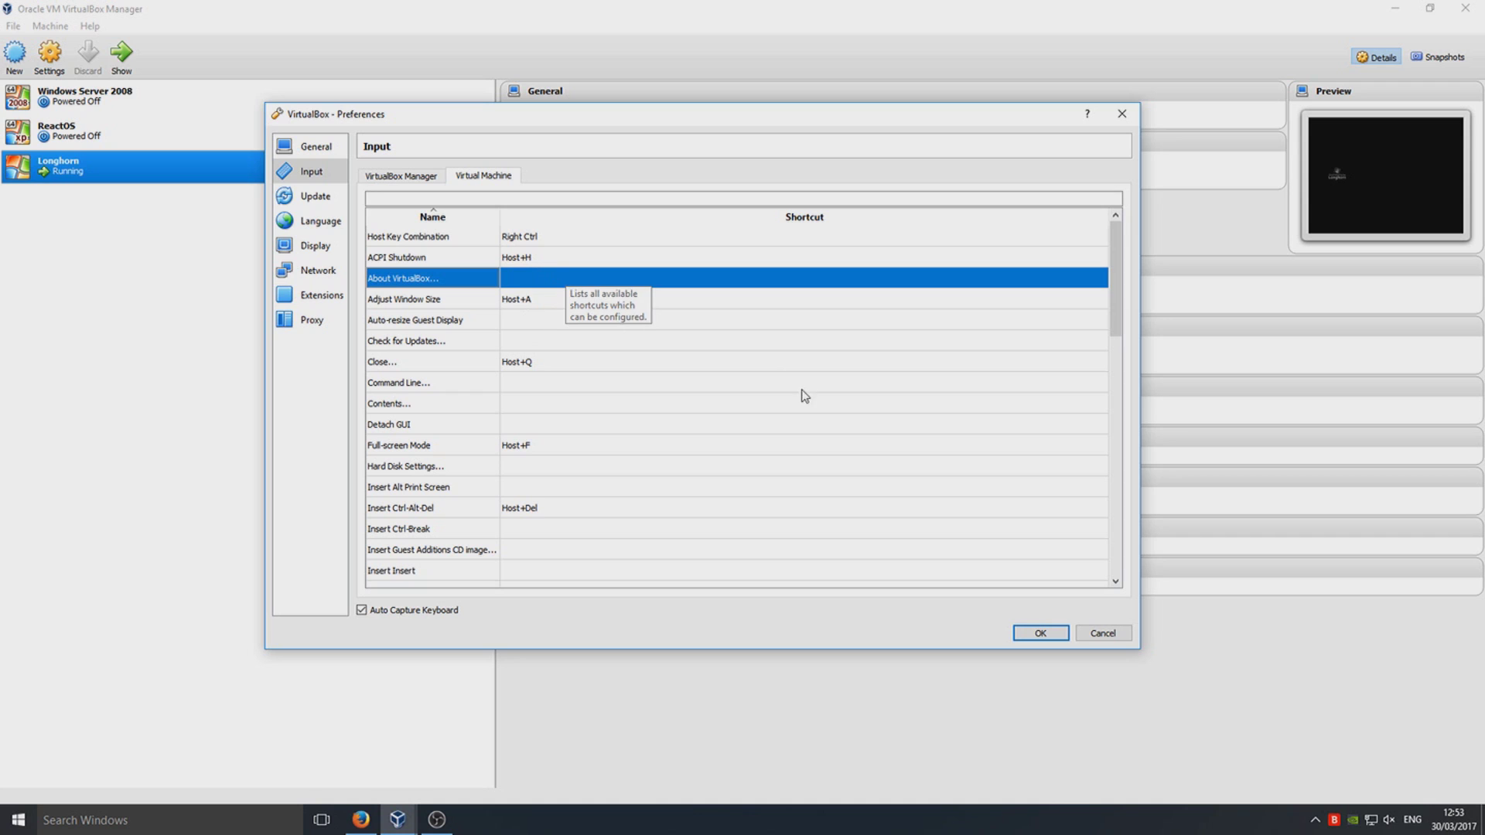
click(419, 450)
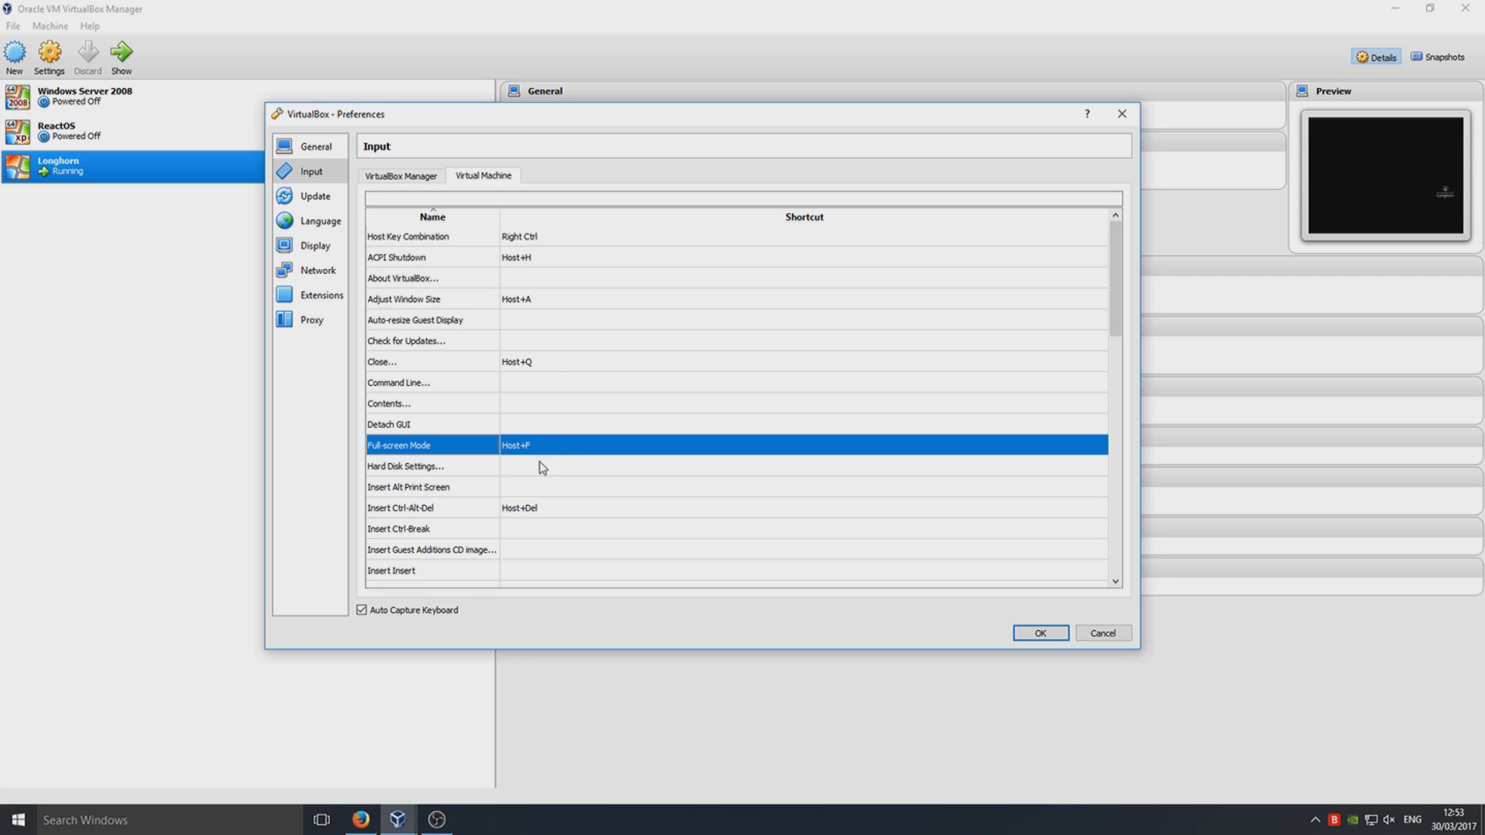
click(1041, 633)
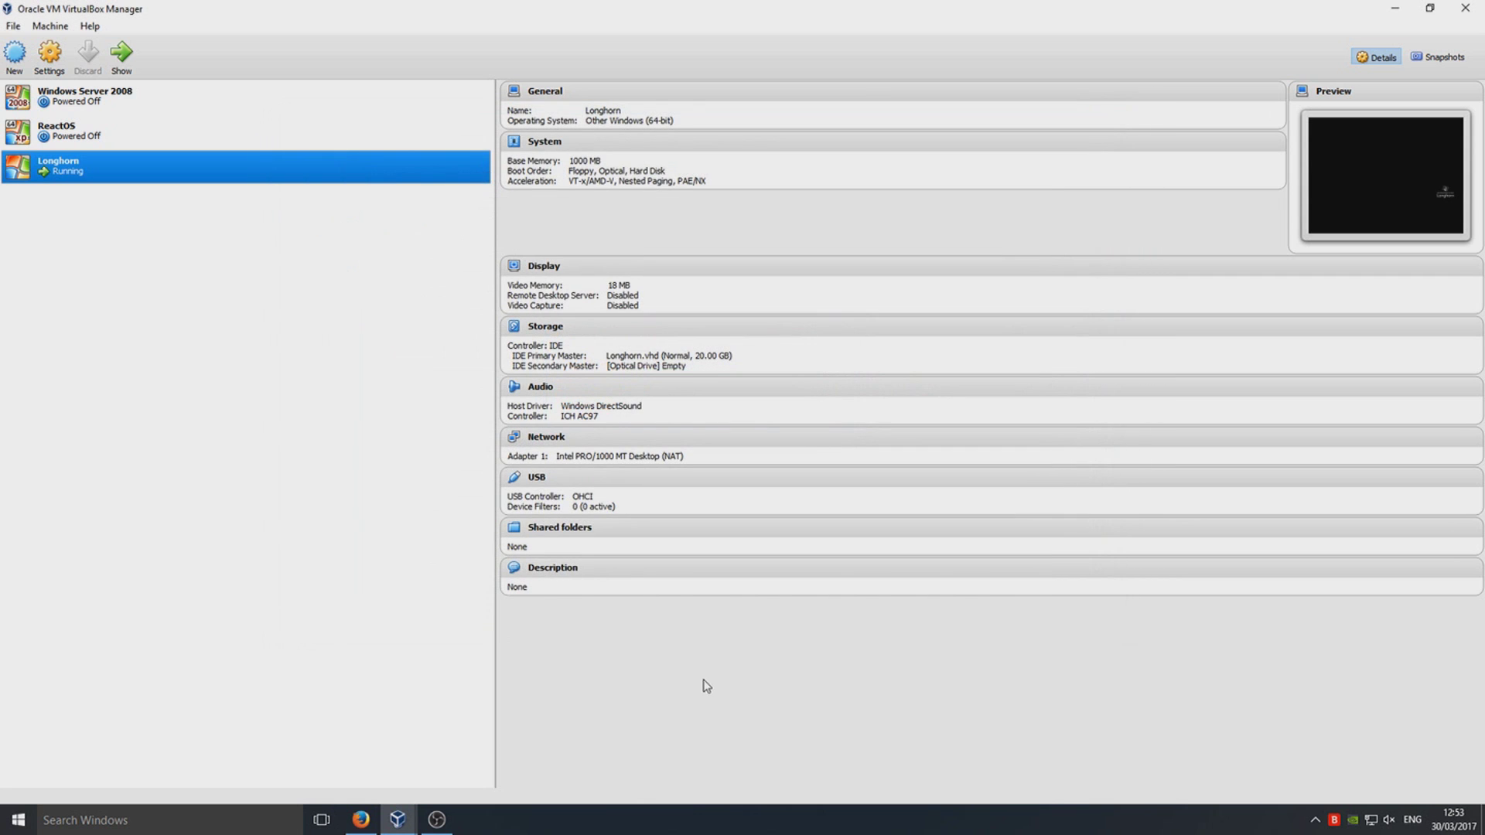
- Bring the running Longhorn machine's window forward and switch it to full-screen mode
click(400, 821)
click(487, 743)
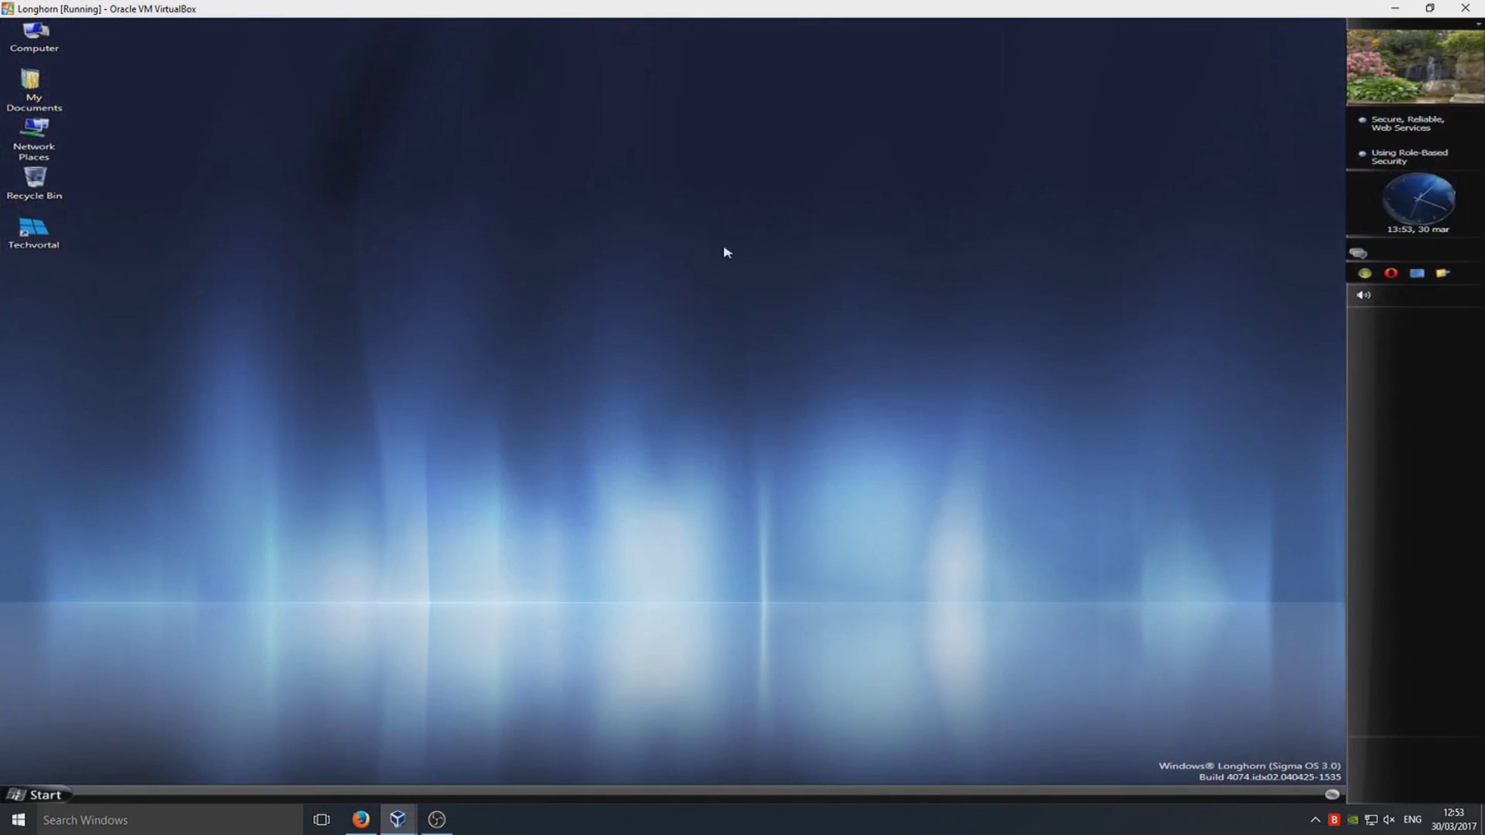
drag(397, 105, 232, 309)
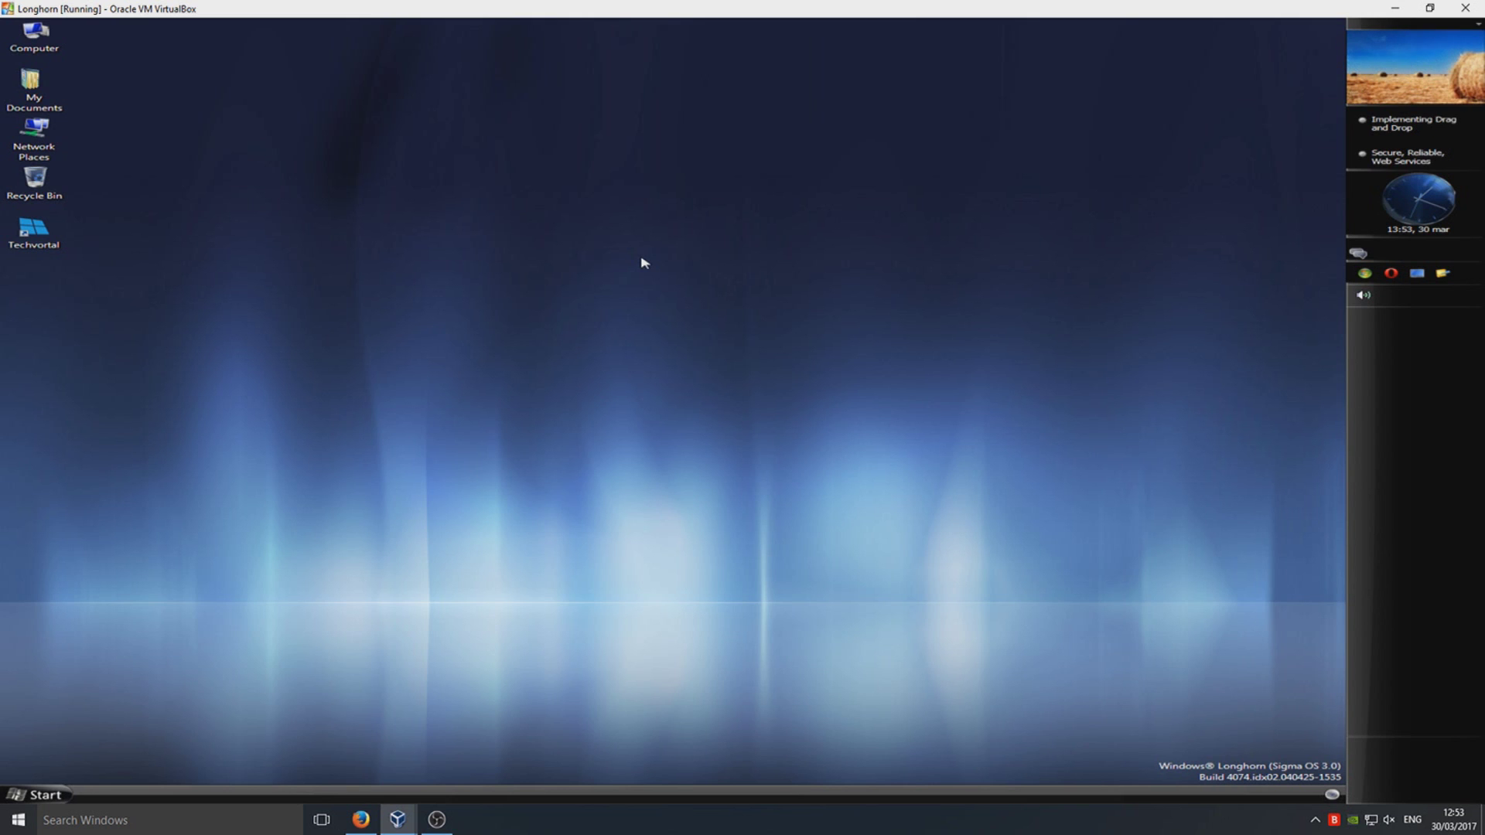
key(ctrl+f)
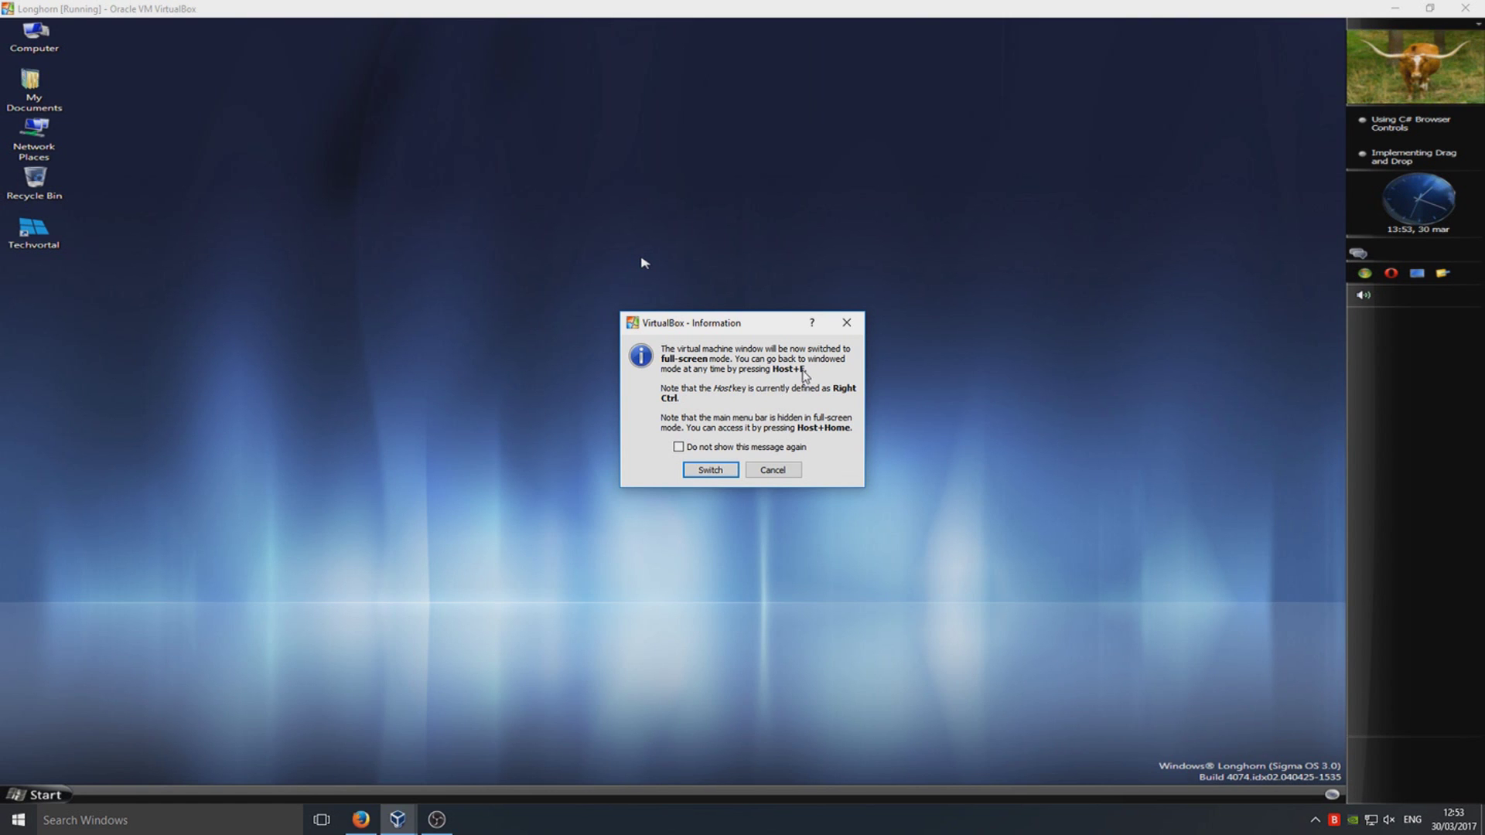
click(710, 470)
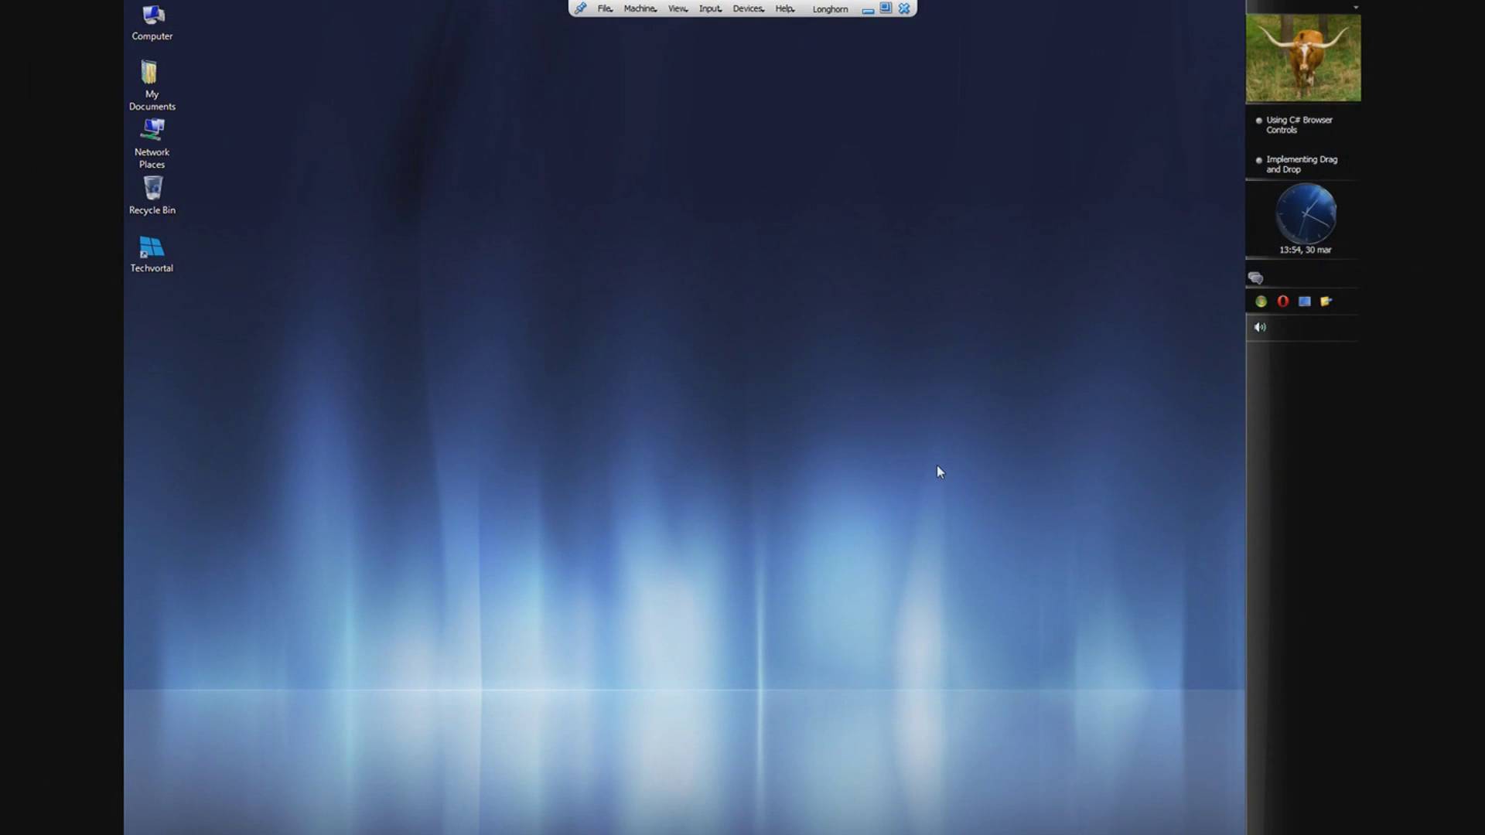
drag(617, 422, 882, 462)
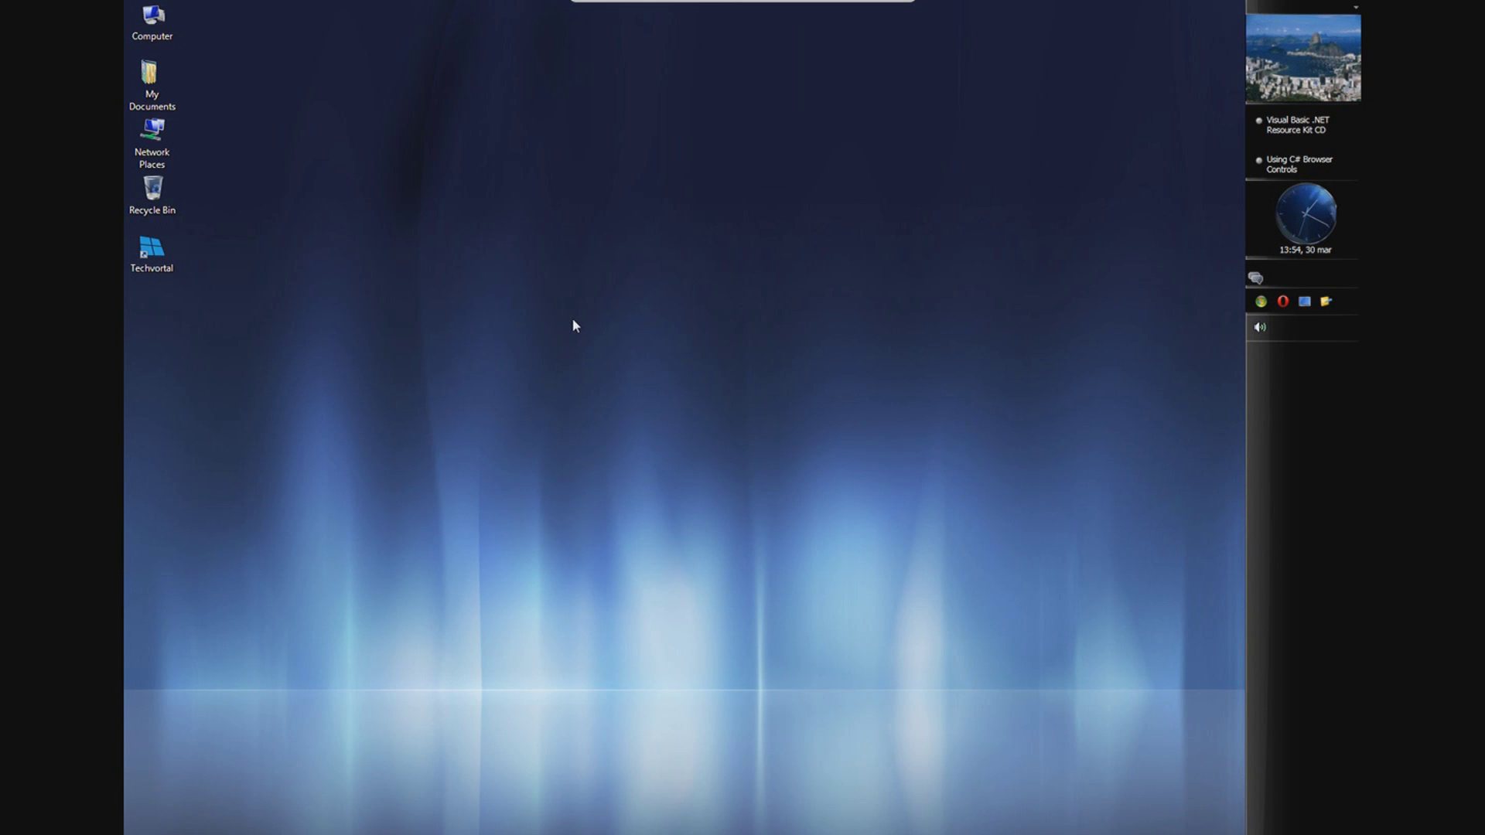
- Return the Longhorn machine to windowed mode and maximise its window
key(ctrl+f)
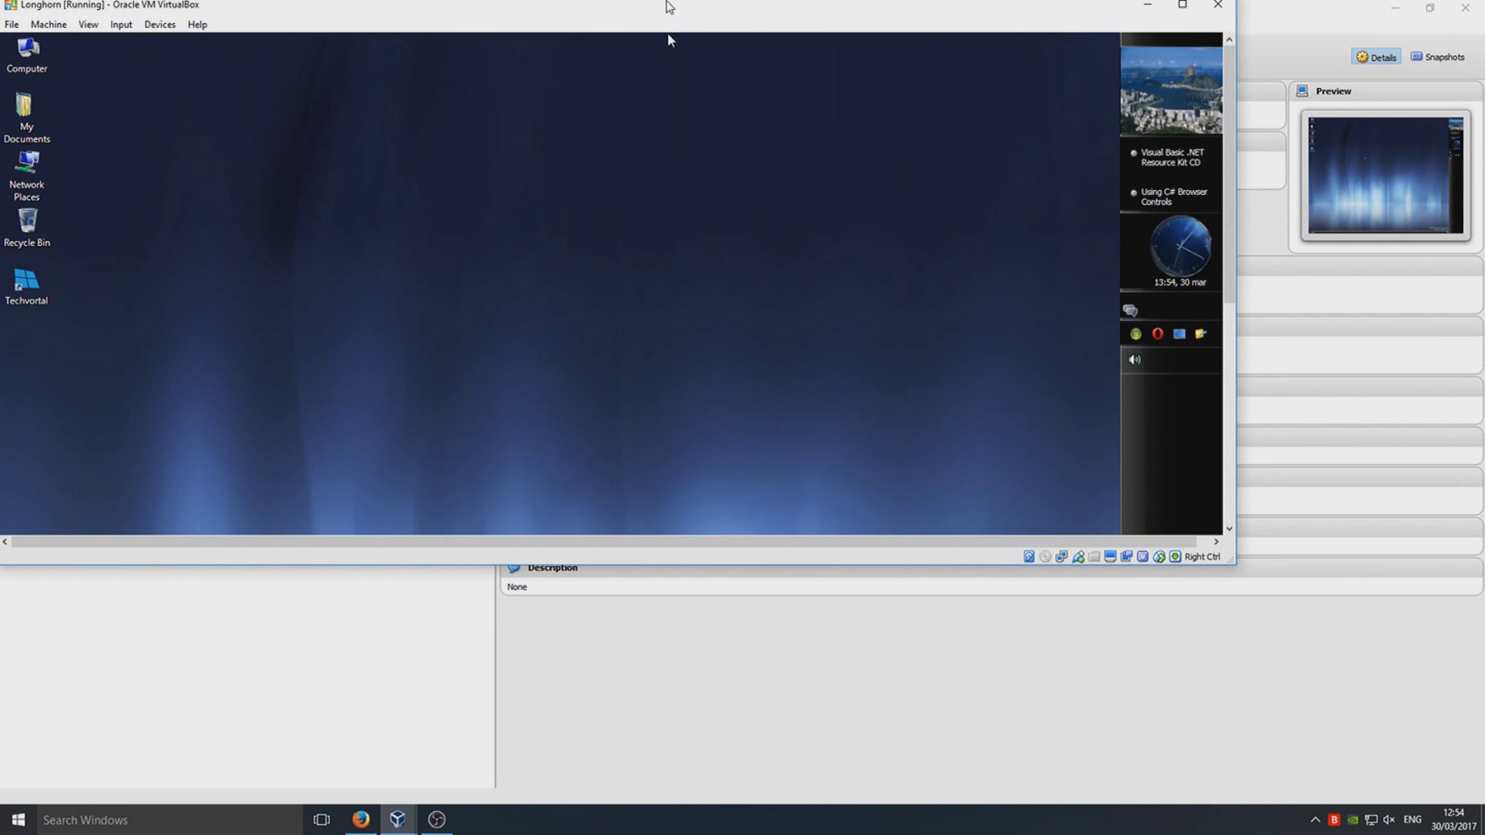
click(1205, 28)
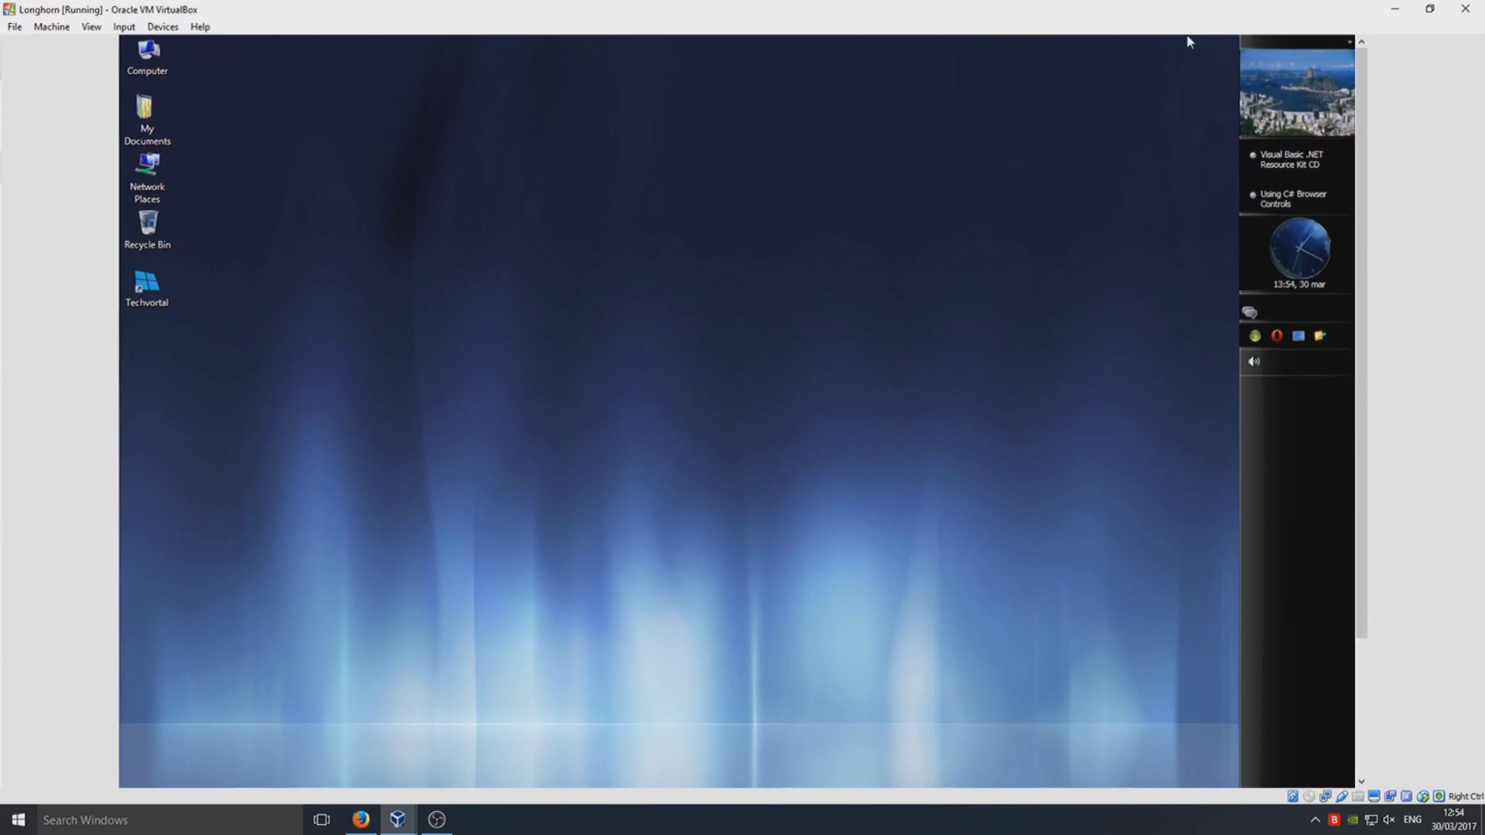